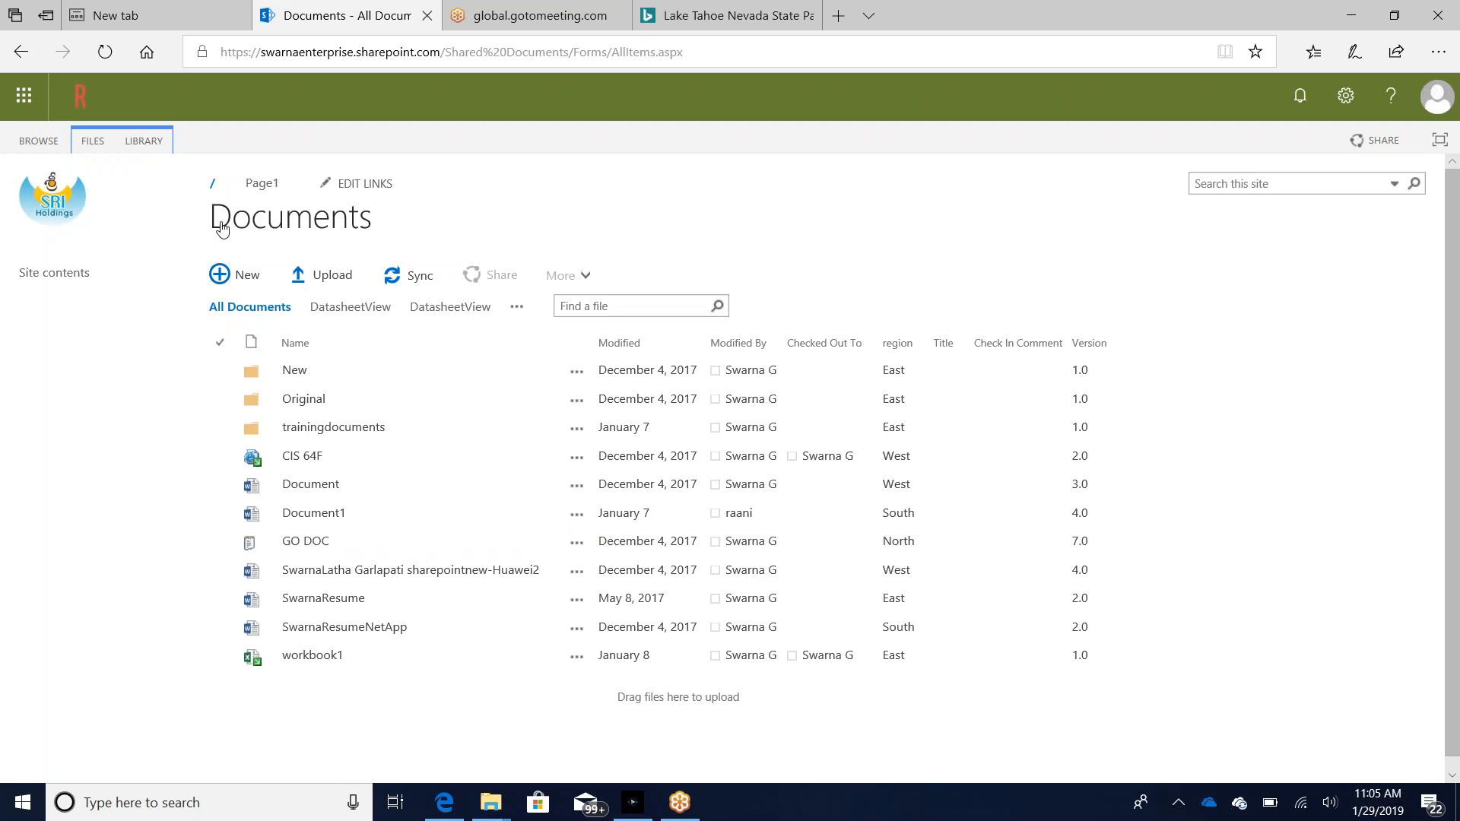
mouse_move(203, 220)
left_mouse_down()
mouse_move(310, 231)
mouse_move(221, 216)
mouse_move(203, 222)
mouse_move(214, 239)
left_mouse_up()
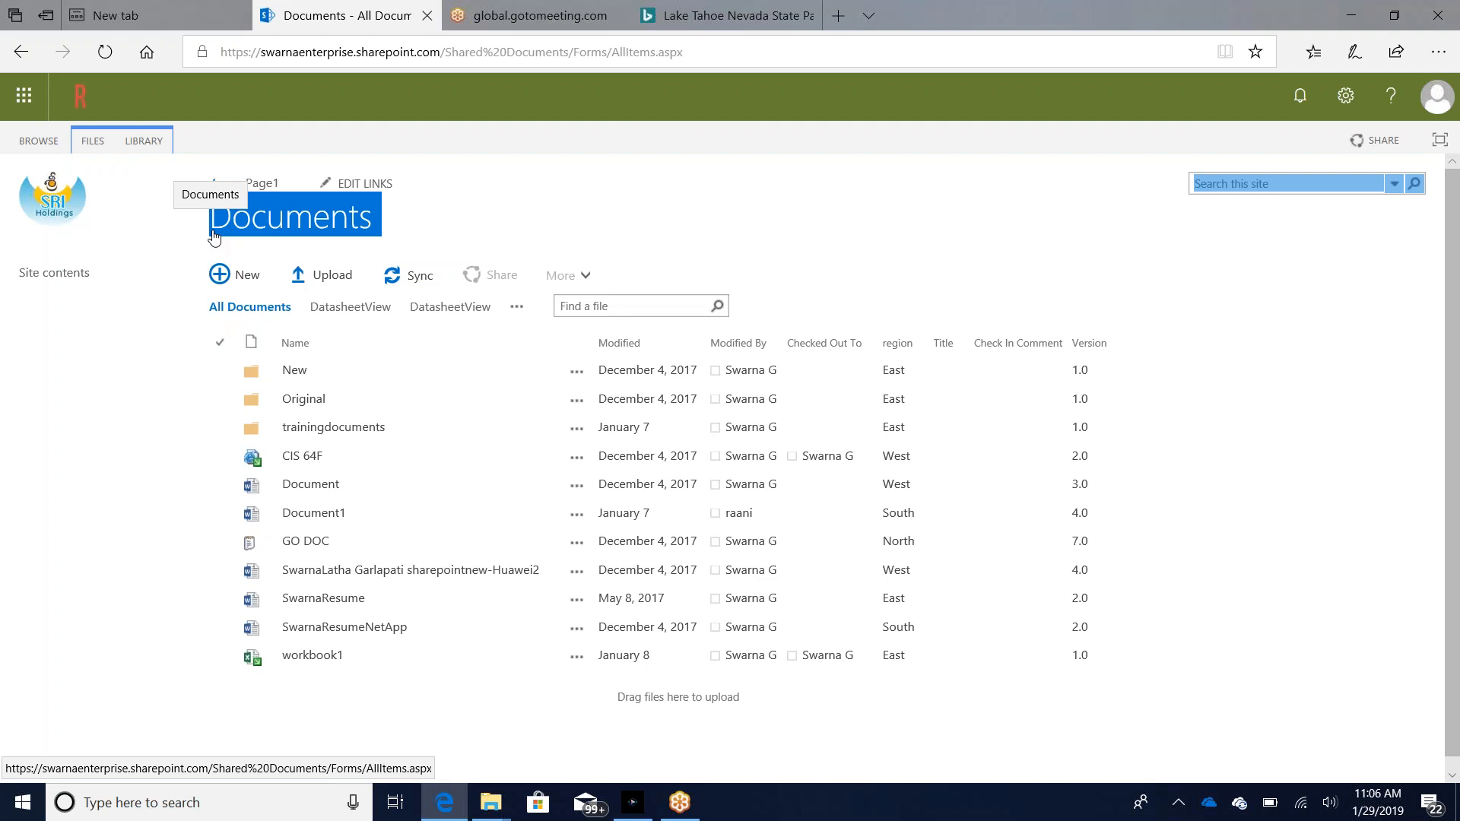
left_click(705, 55)
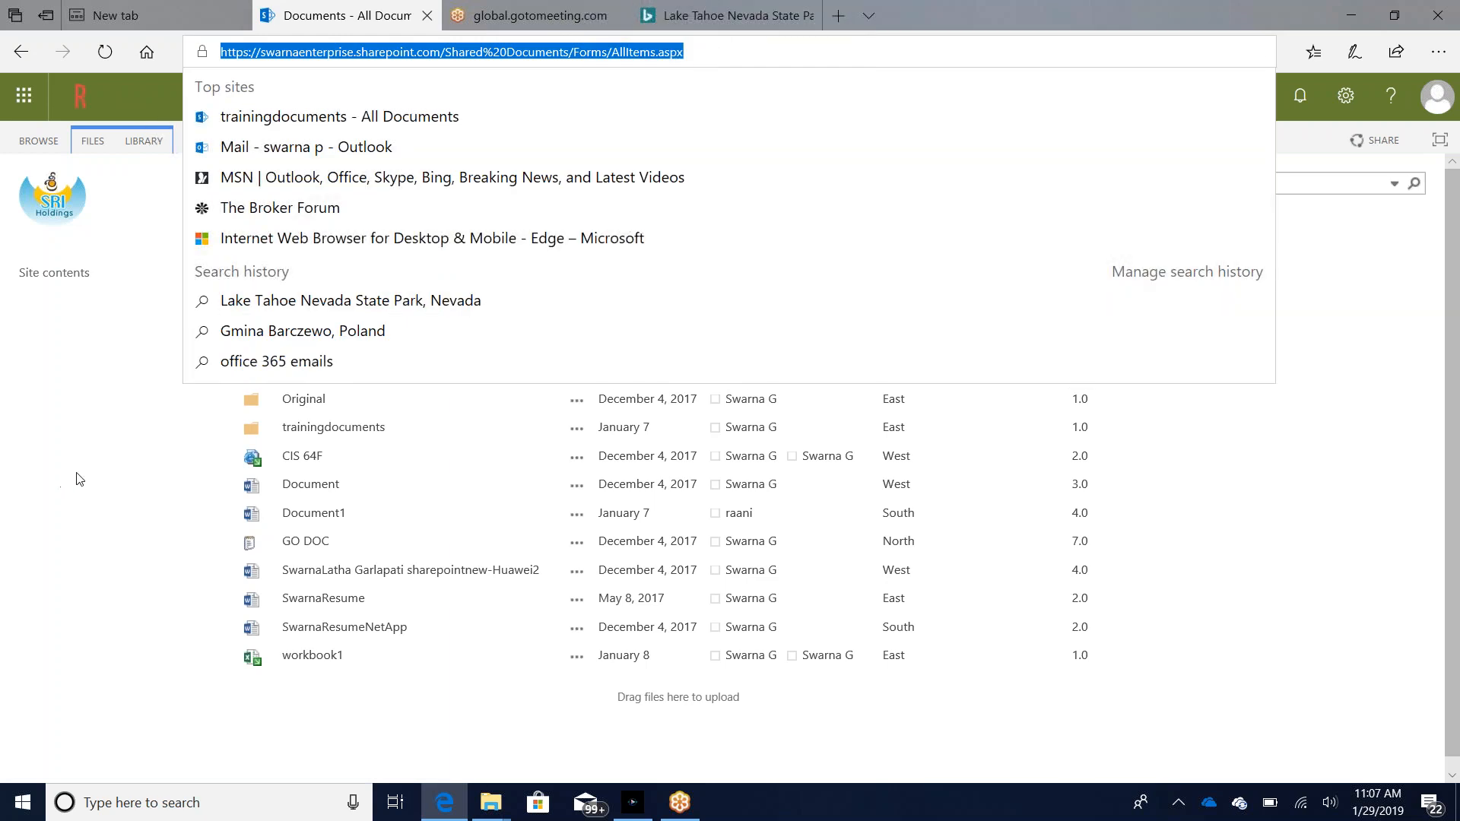
left_click(78, 478)
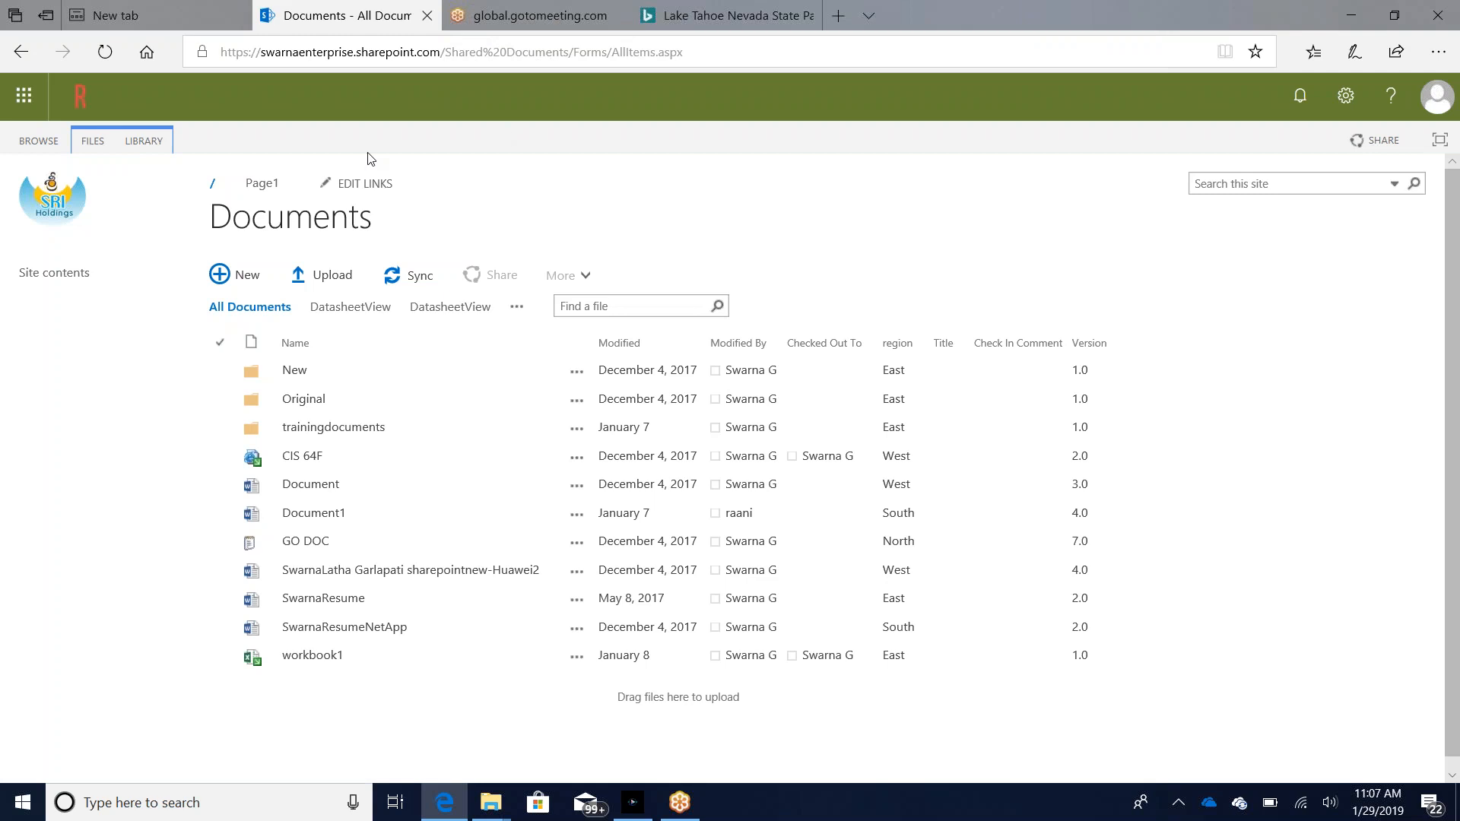
Step: Open the site contents, look through the libraries and lists, and open the links list
left_click(55, 275)
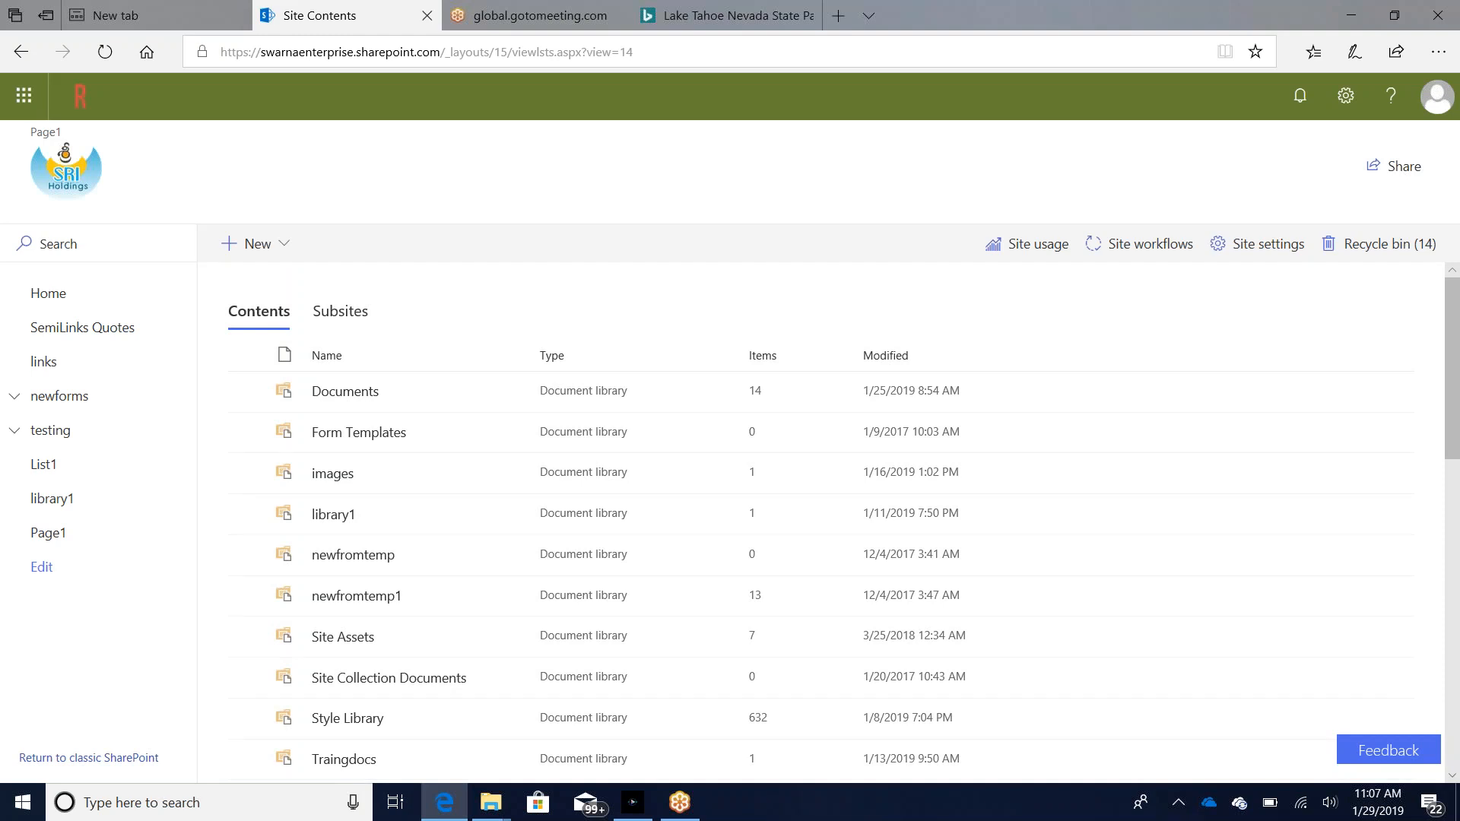
left_click(349, 318)
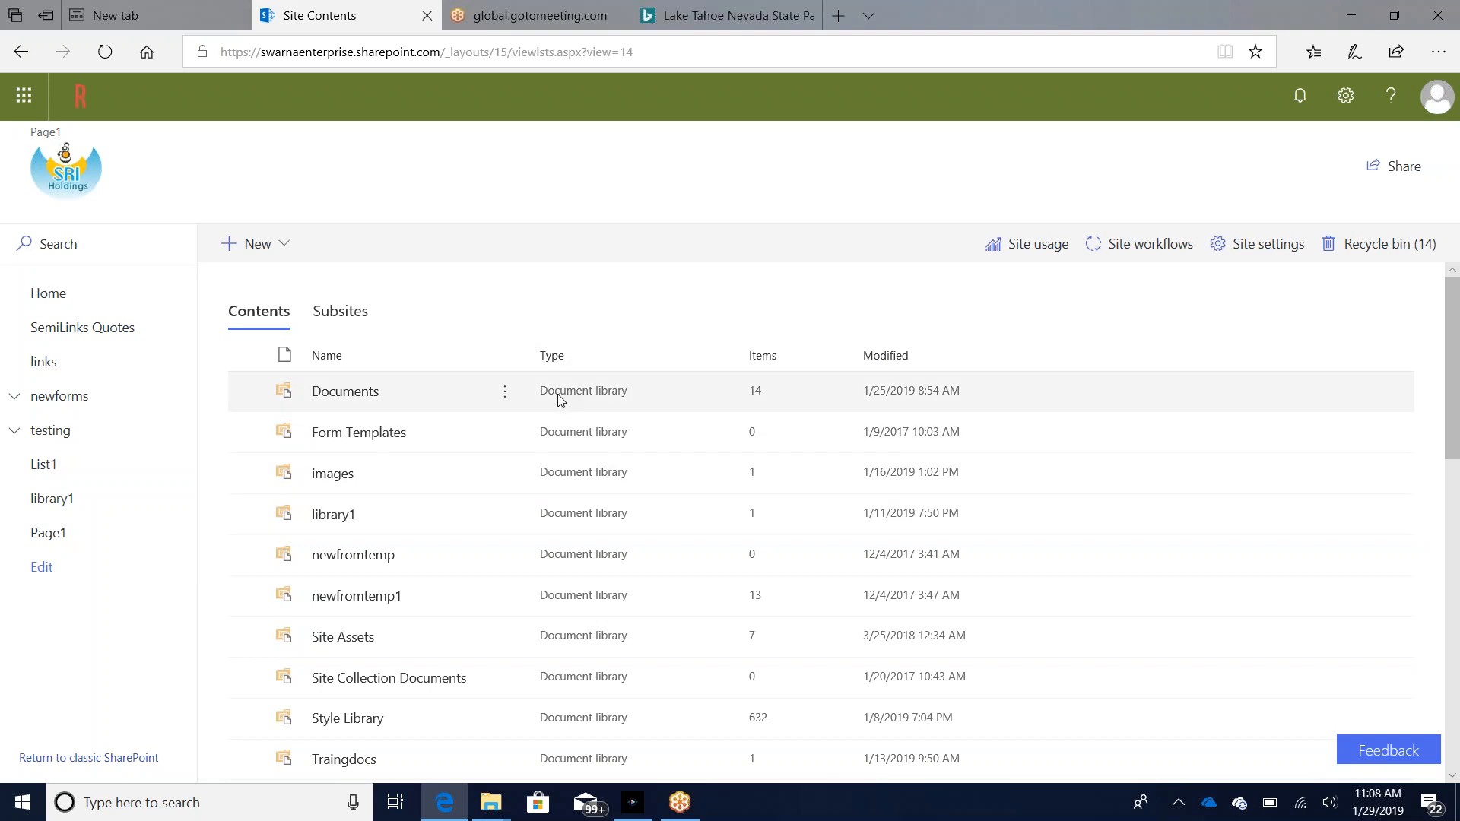
scroll(559, 399, "down", 3)
scroll(558, 399, "down", 1)
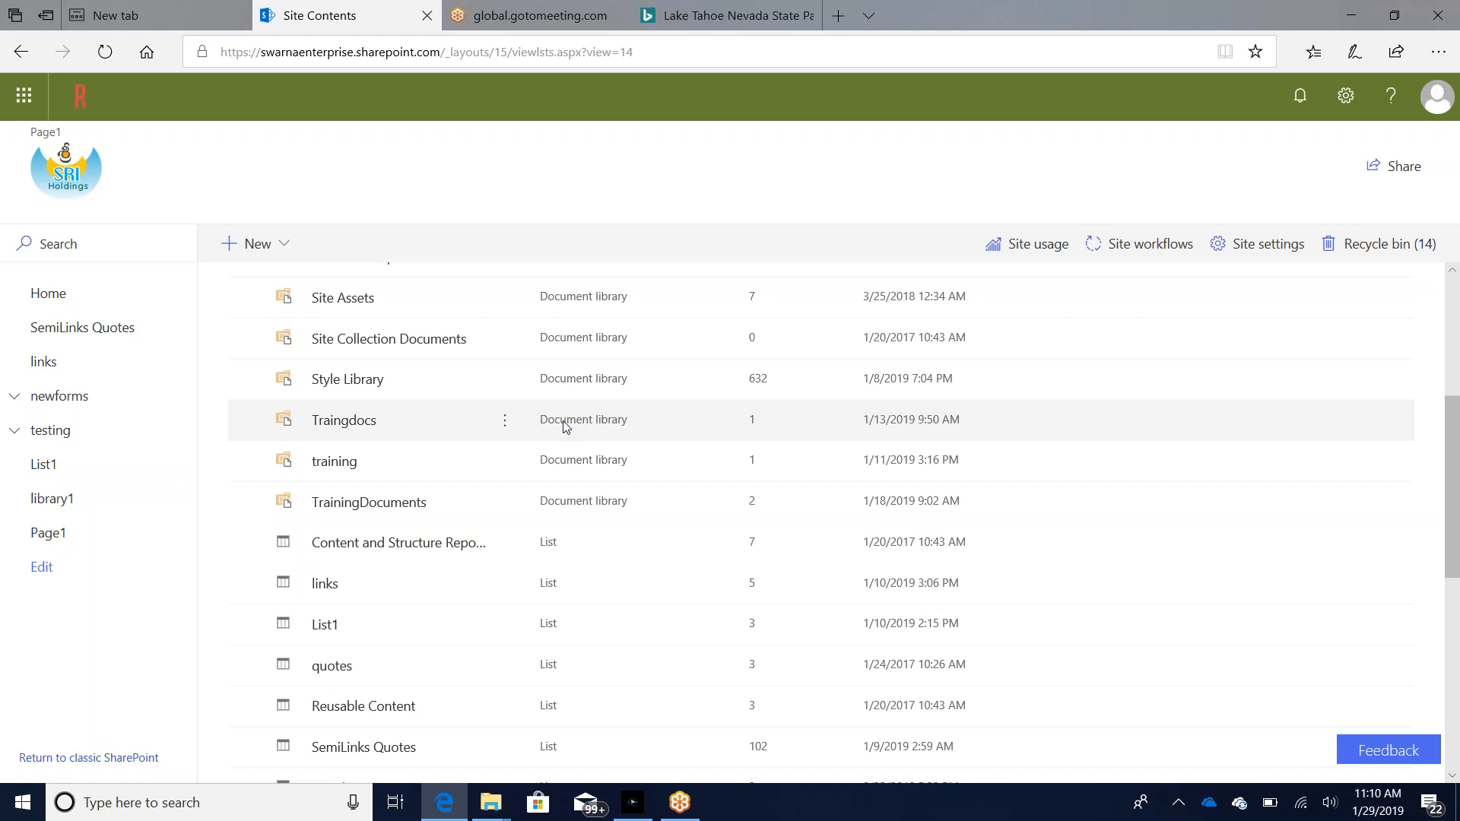
left_click(327, 589)
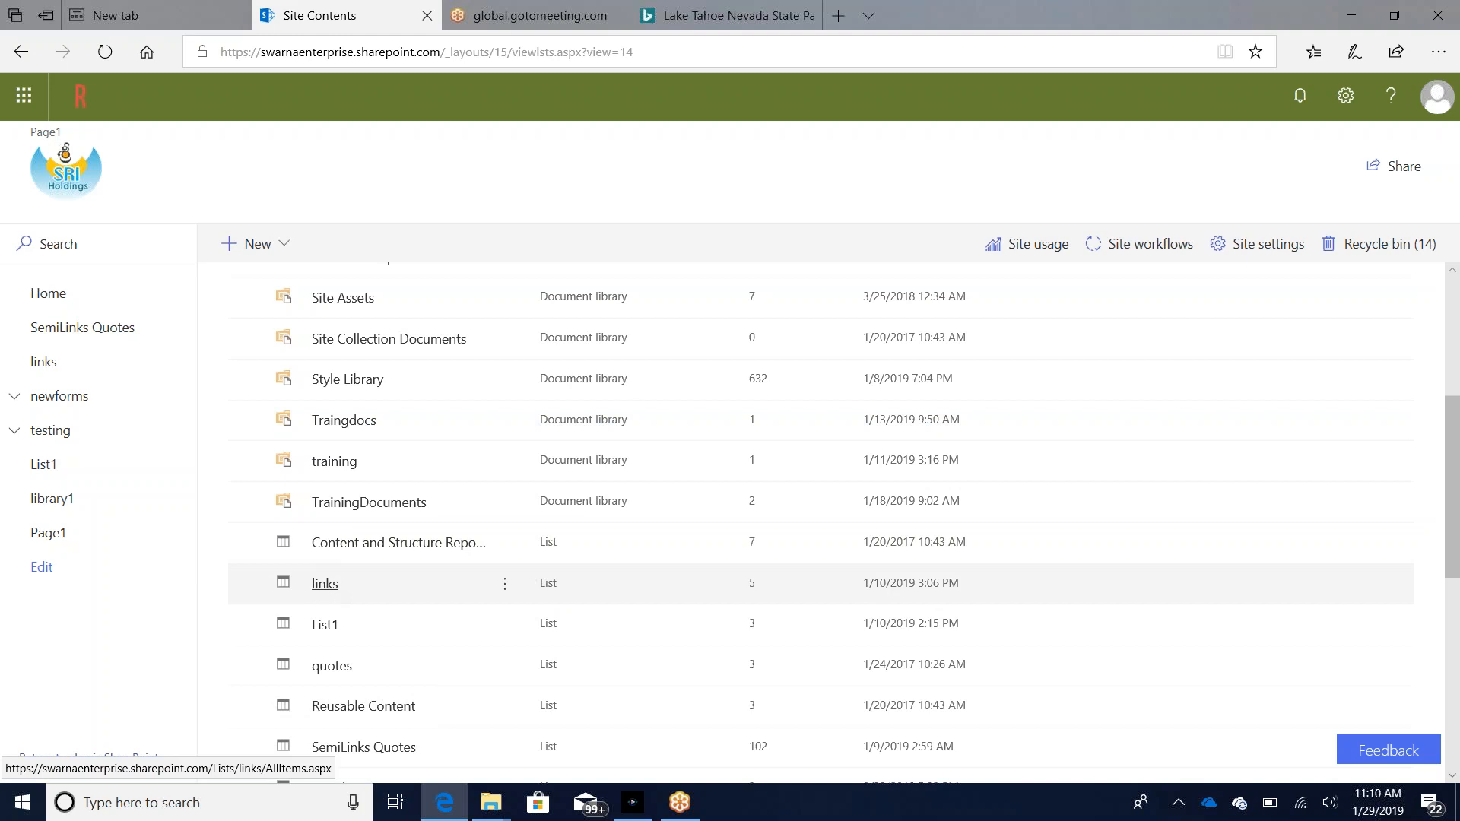
left_click(326, 586)
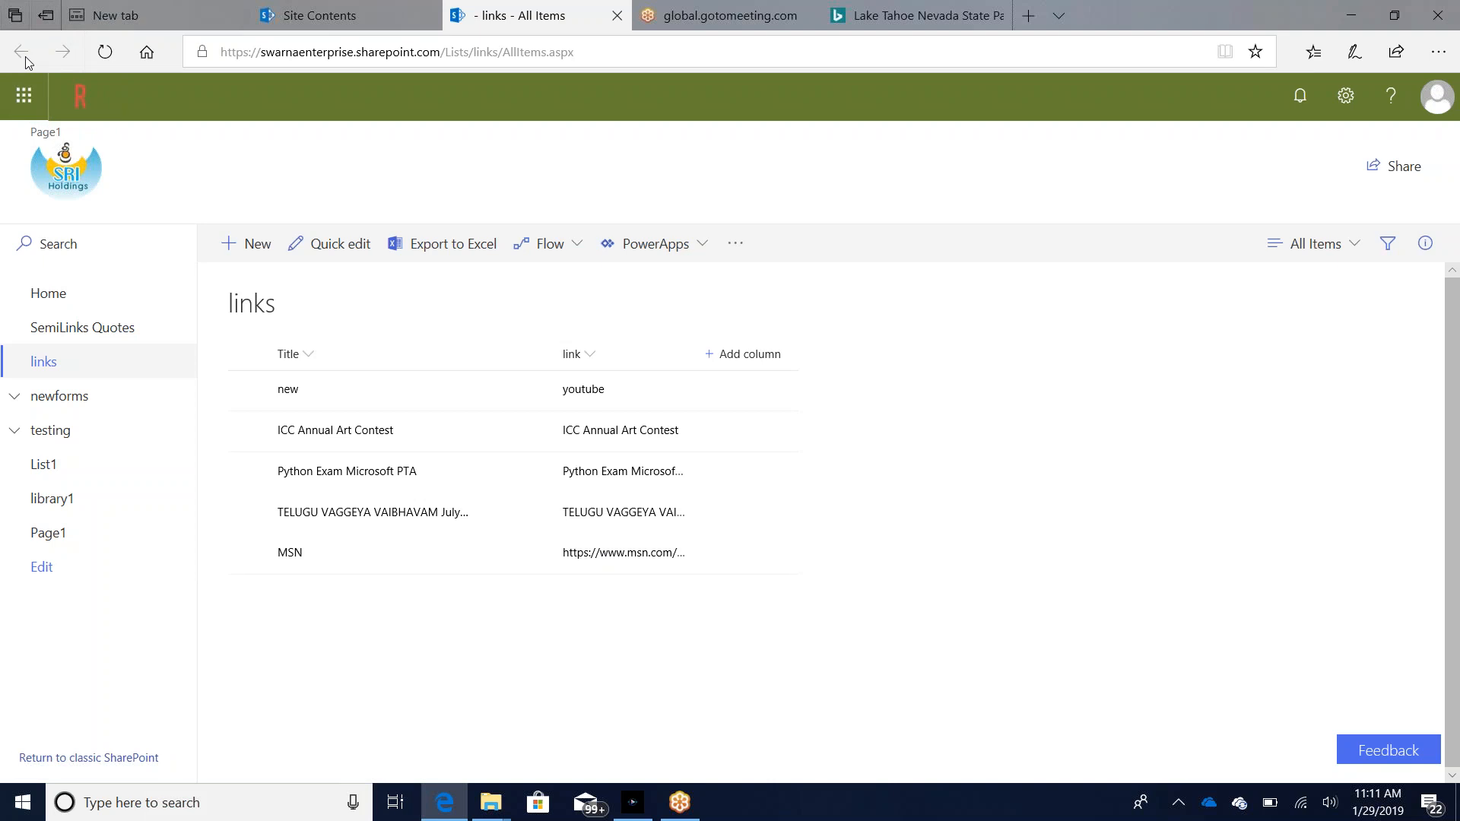
Step: Return to the site contents and open the TrainingDocuments library
left_click(318, 16)
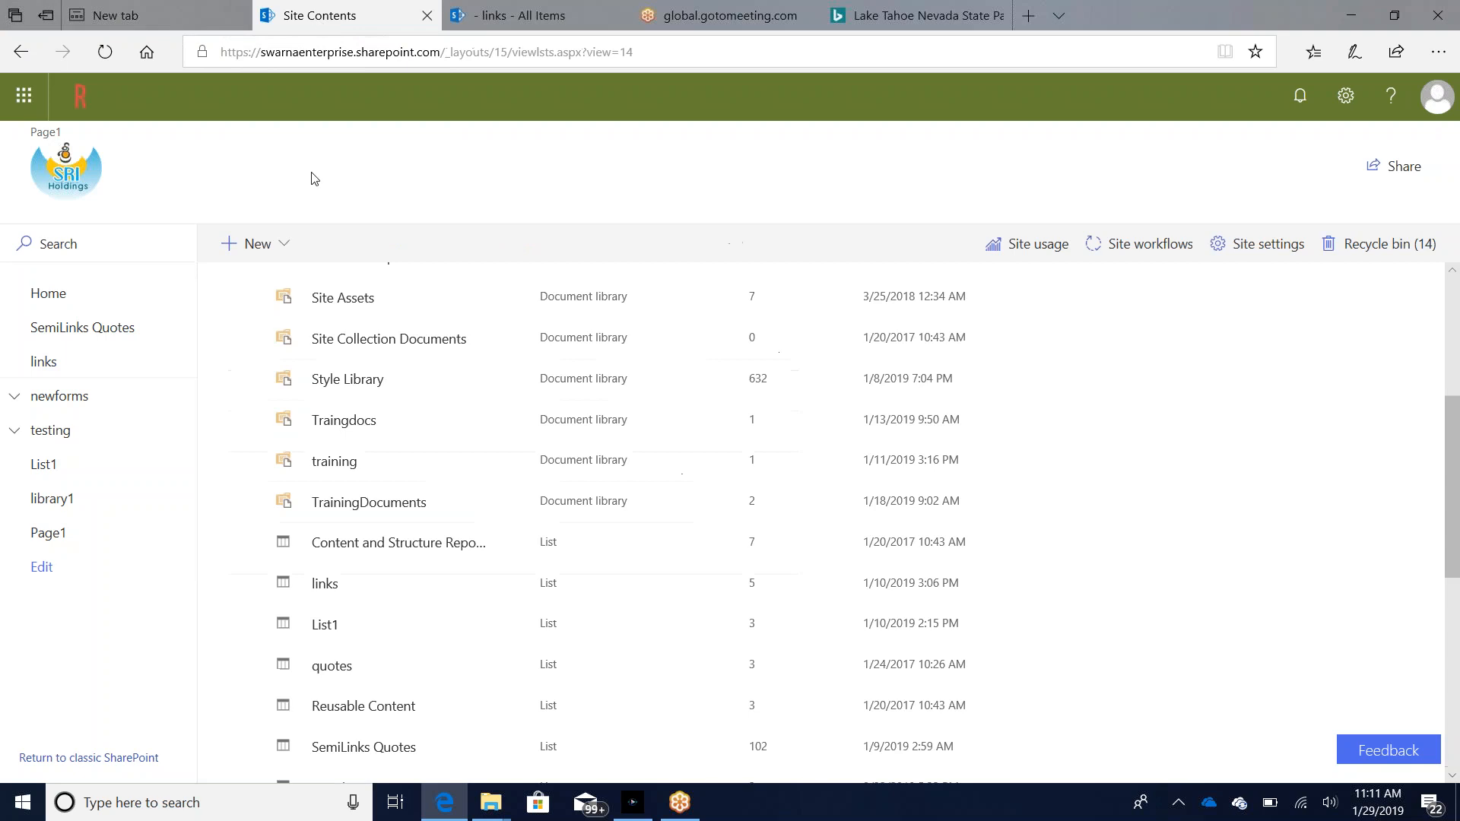
left_click(338, 510)
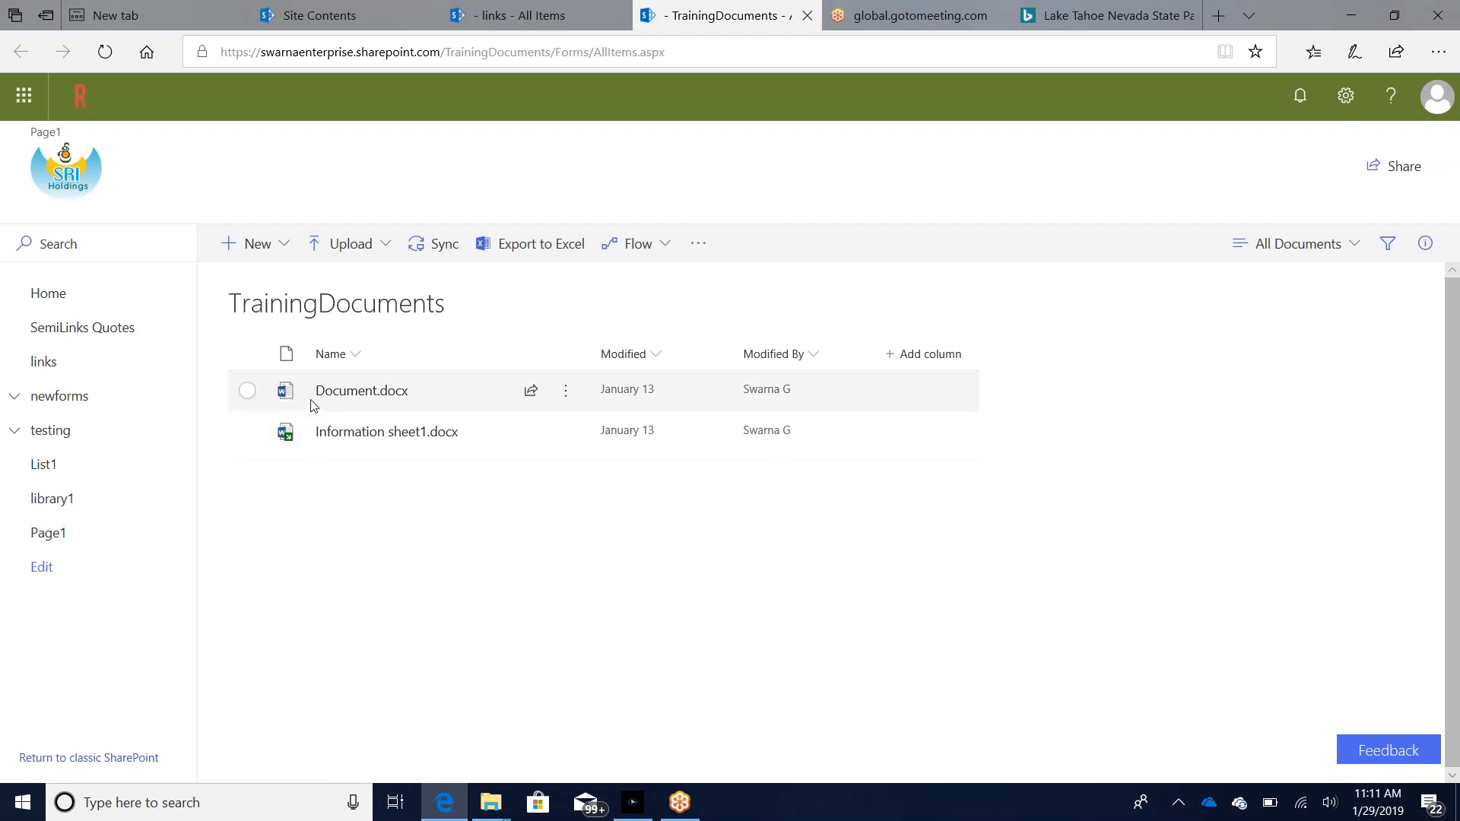
mouse_move(344, 399)
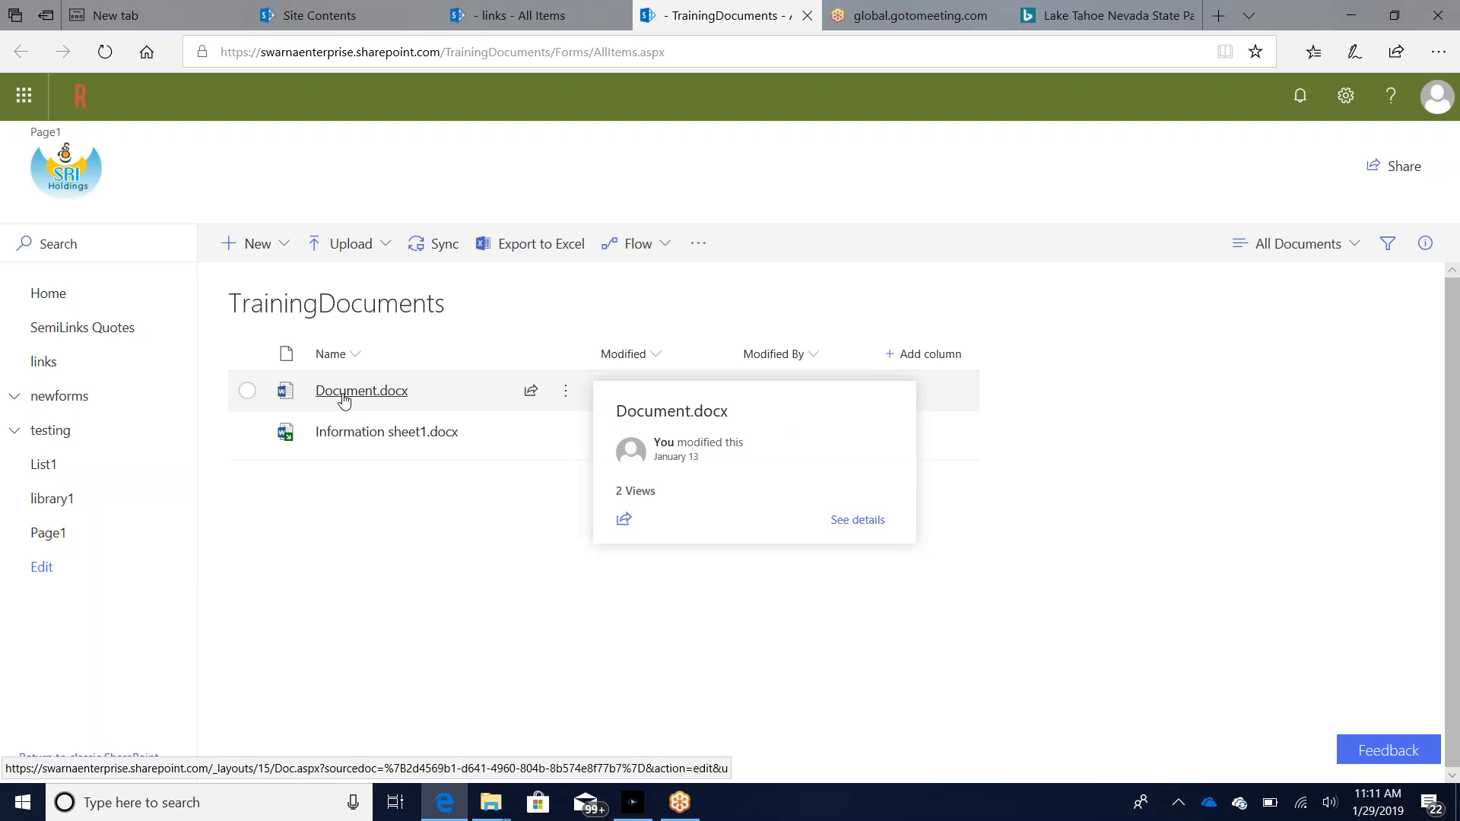
Step: Lower the computer's audio volume
key("XF86AudioLowerVolume")
key("XF86AudioLowerVolume")
key("XF86AudioLowerVolume")
key("XF86AudioLowerVolume")
key("XF86AudioLowerVolume")
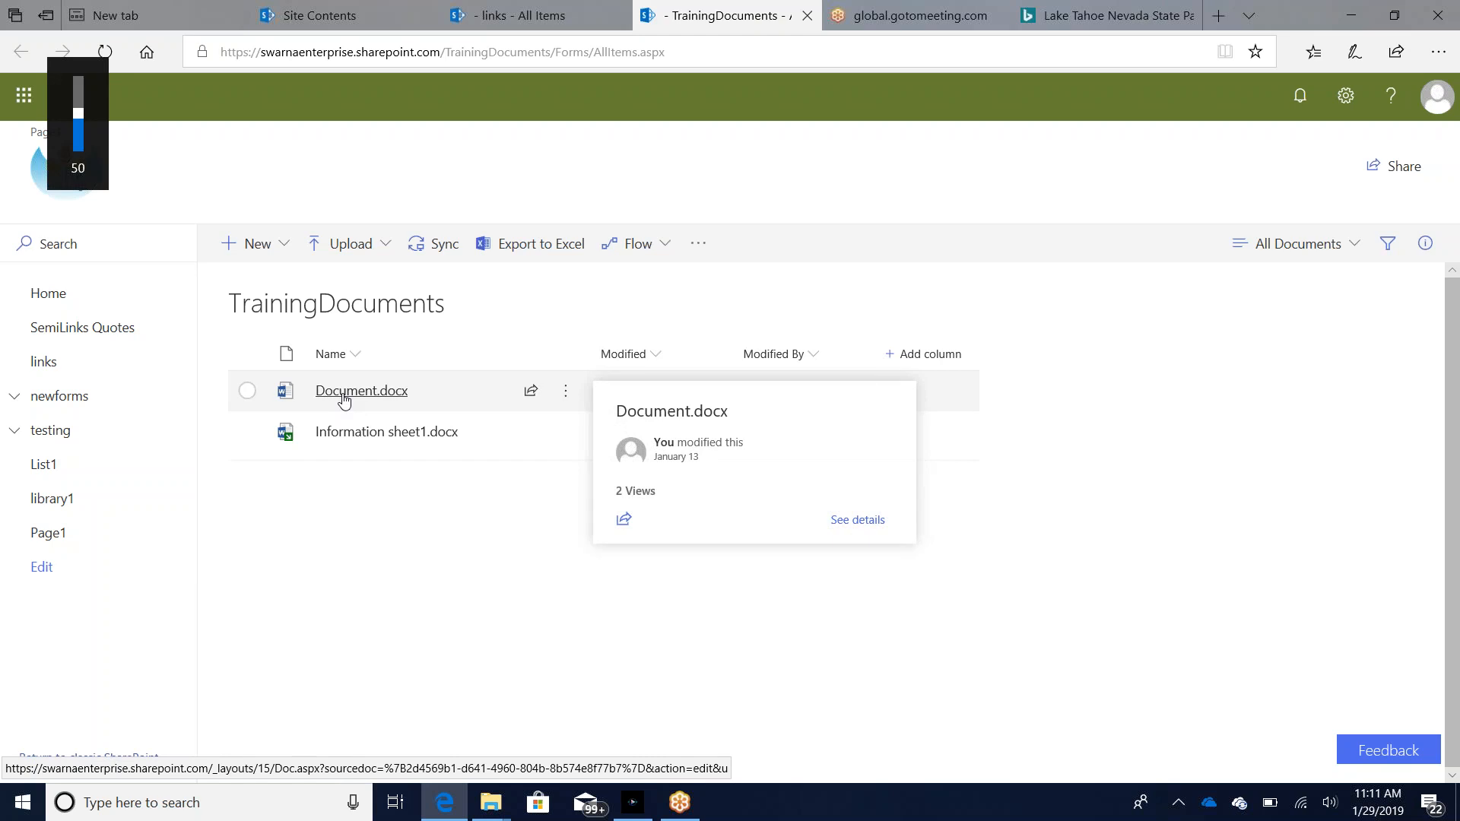
key("XF86AudioLowerVolume")
key("XF86AudioLowerVolume")
key("XF86AudioLowerVolume")
key("XF86AudioLowerVolume")
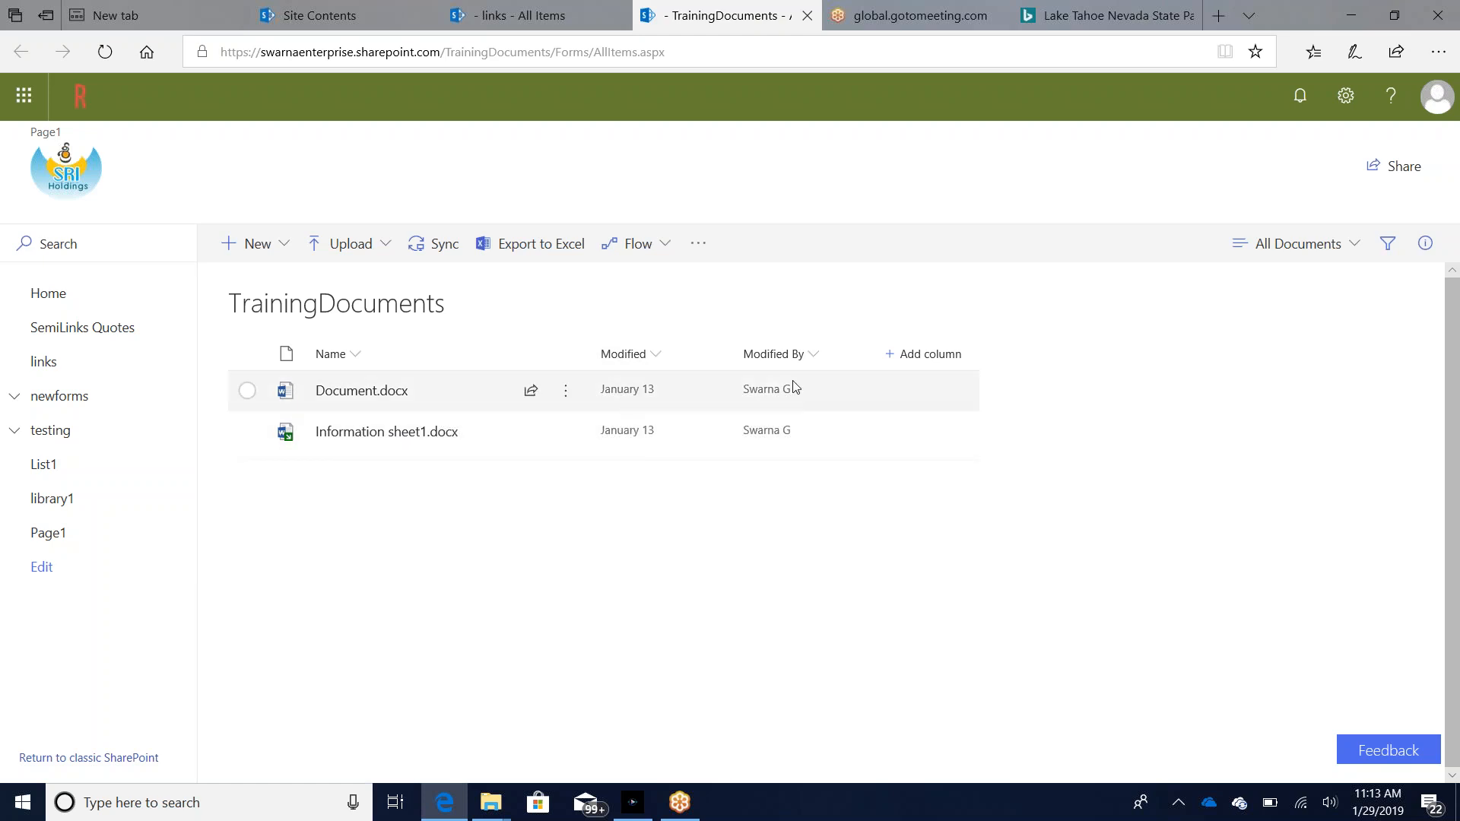
Step: Review the actions available for Document.docx in the TrainingDocuments library and dismiss them
mouse_move(774, 391)
left_click(566, 395)
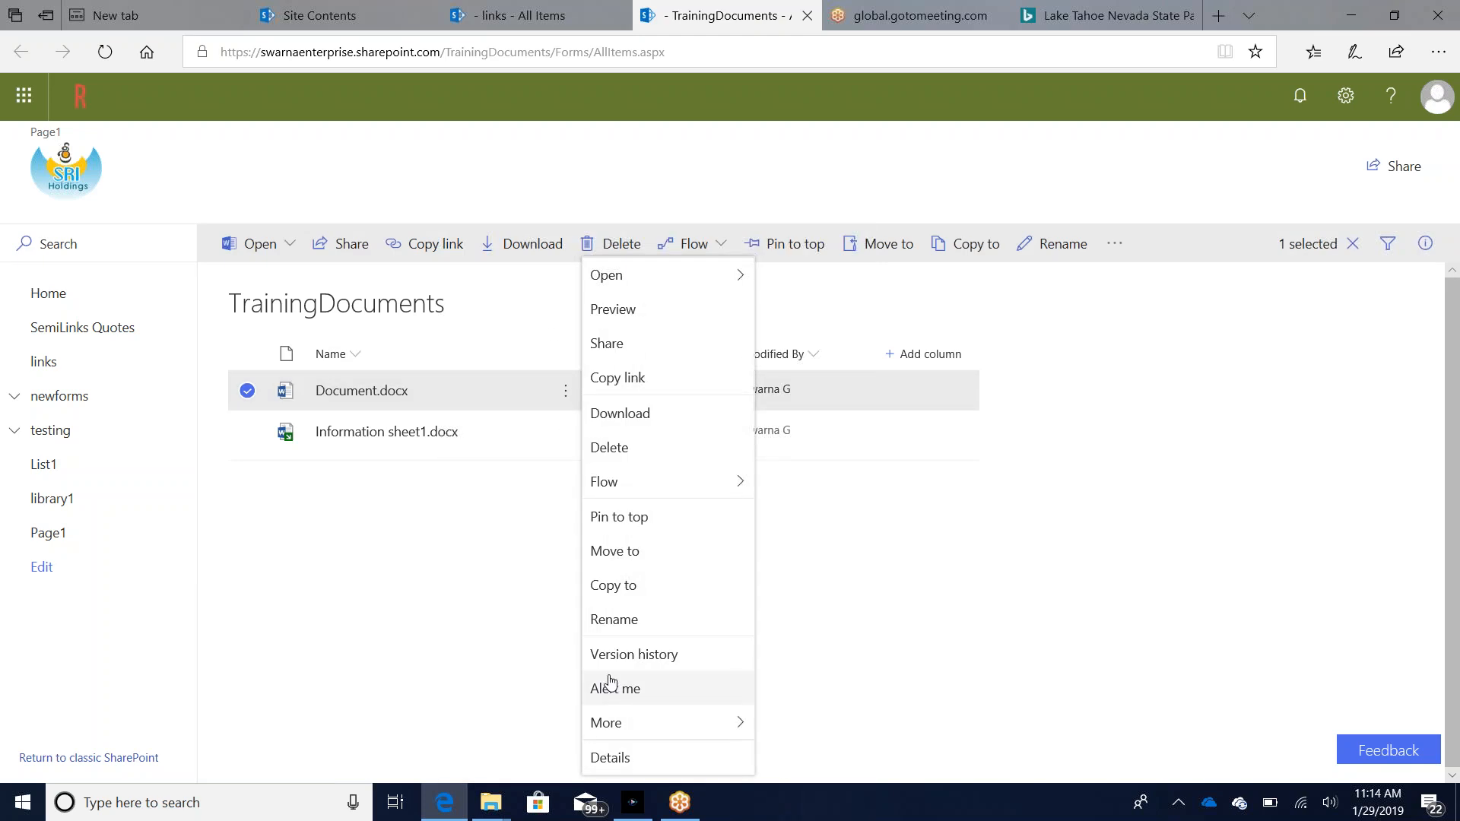
left_click(924, 584)
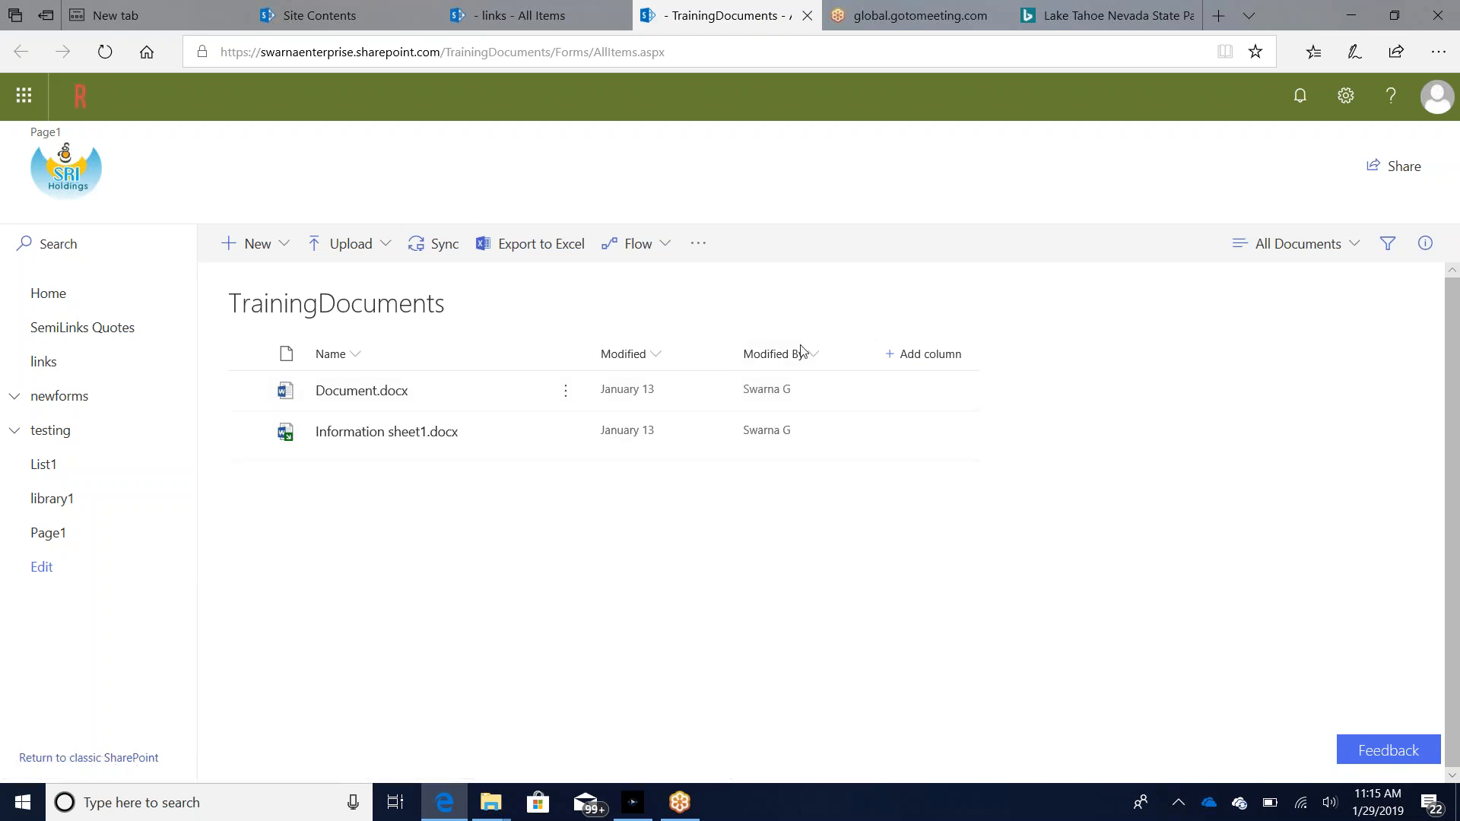
left_click_drag(447, 311, 215, 296)
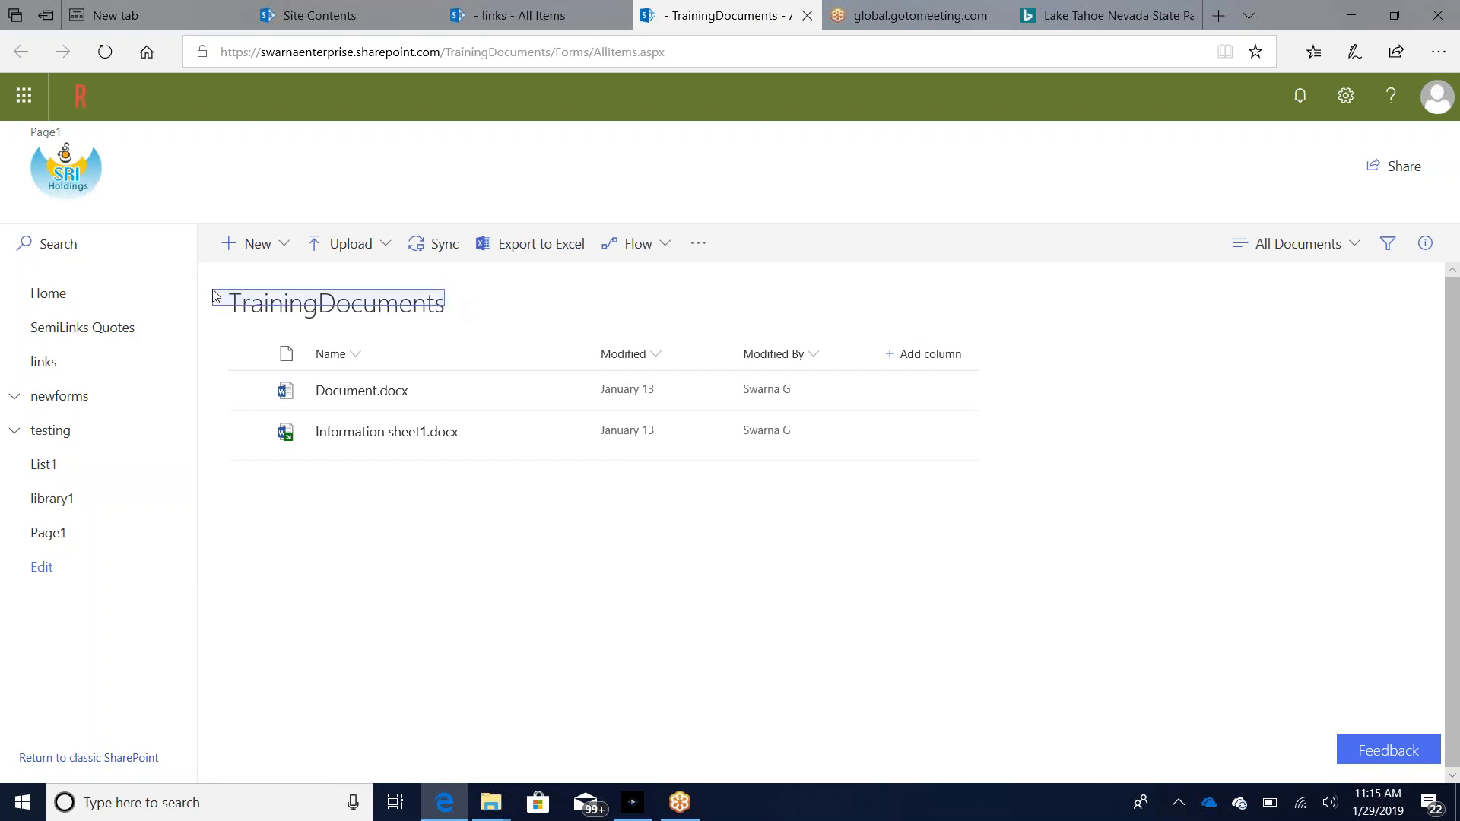
left_click(215, 297)
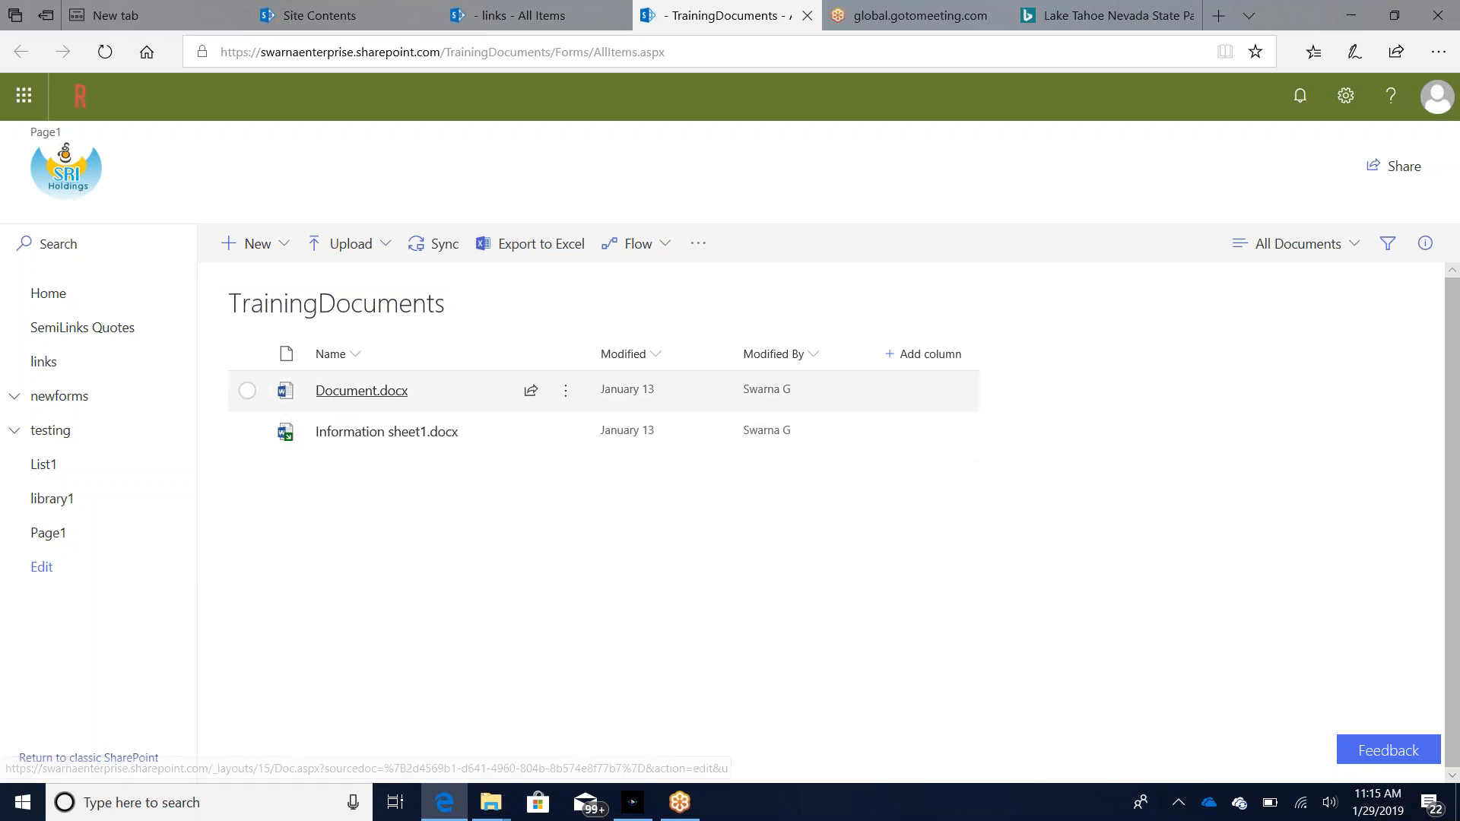
mouse_move(335, 403)
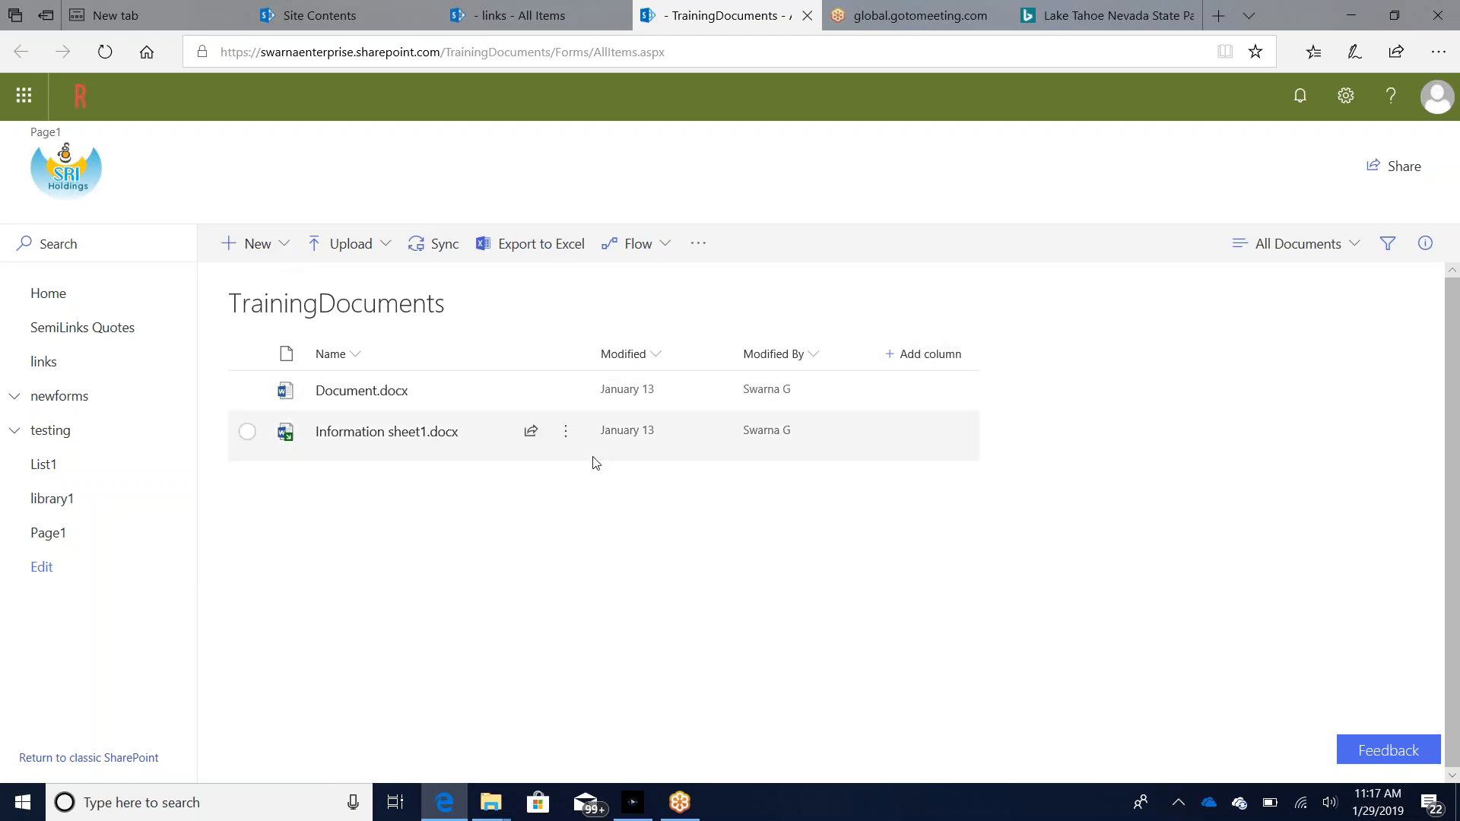
Step: Try to edit all properties of Information sheet1.docx, and close its properties
left_click(570, 442)
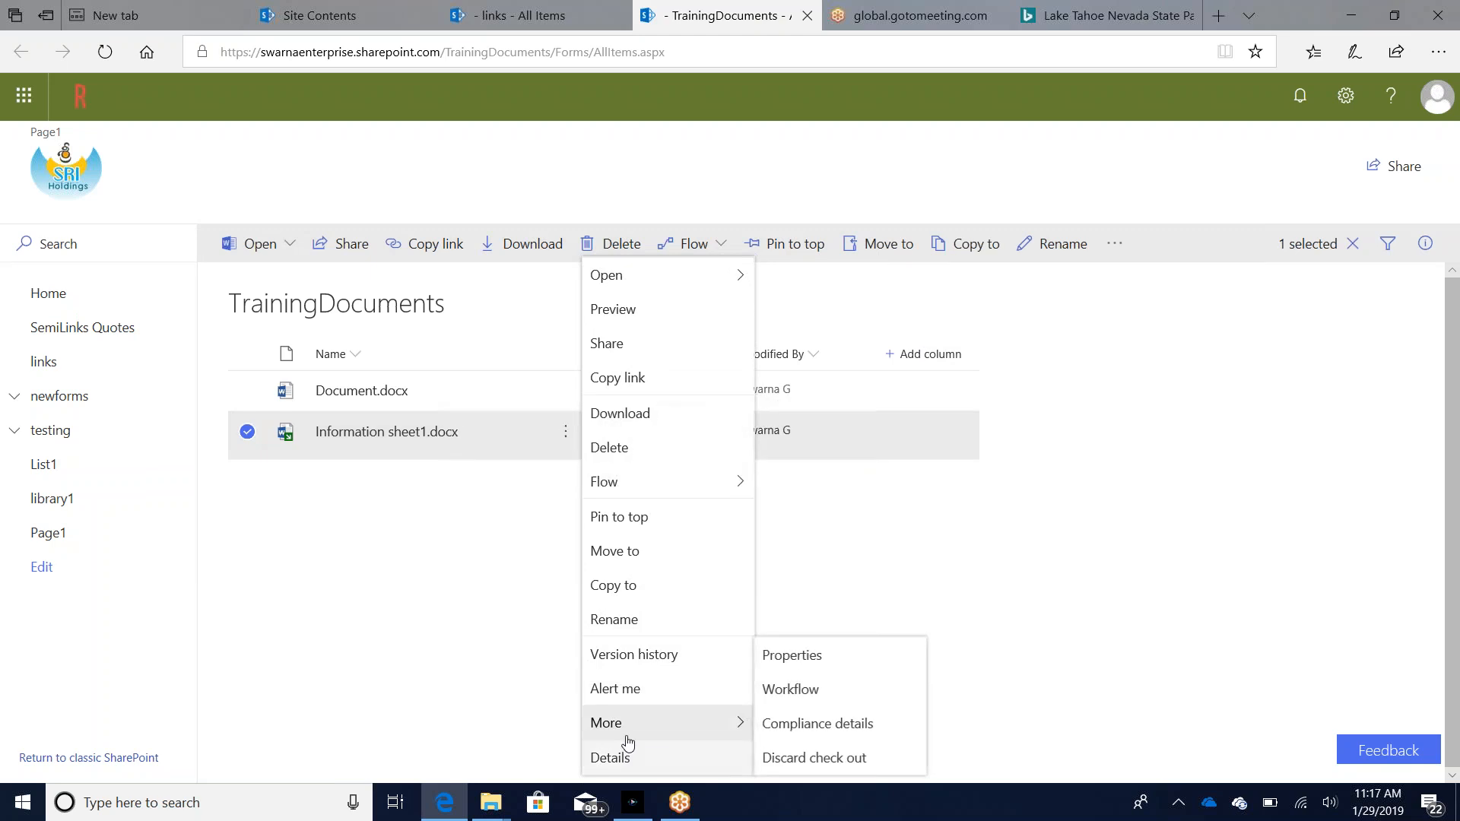
left_click(799, 666)
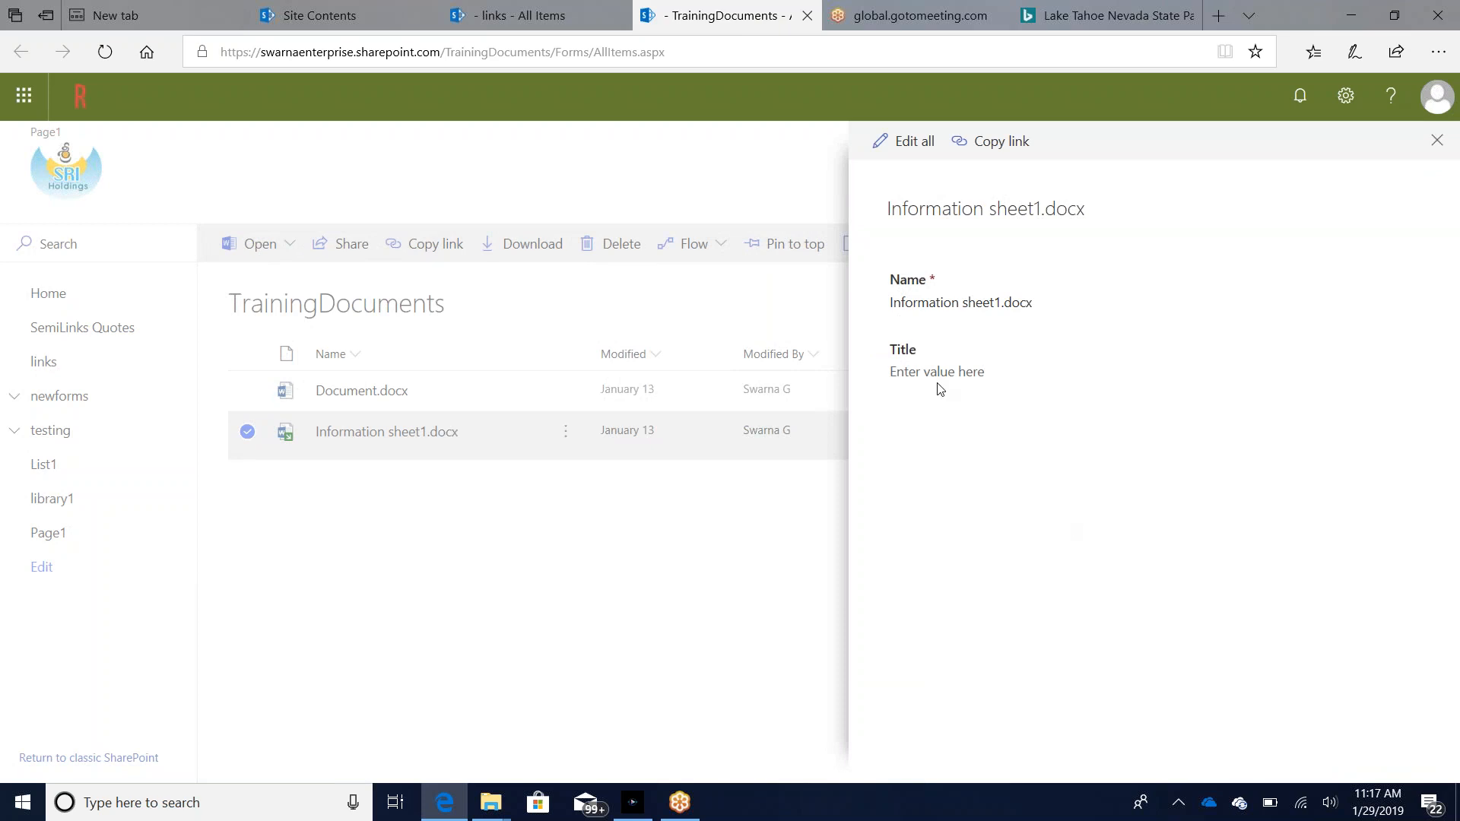
left_click(916, 147)
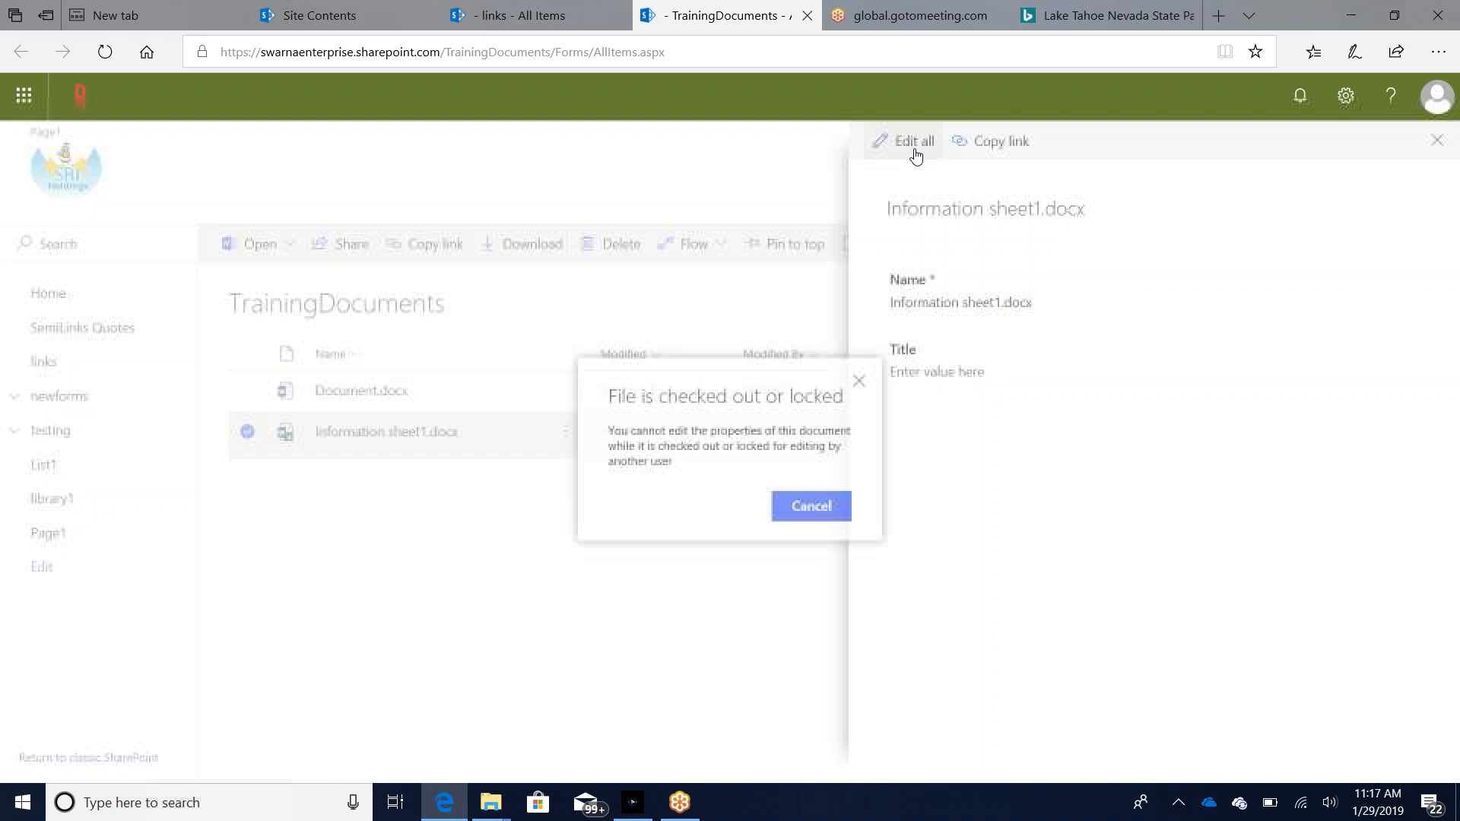
left_click(812, 509)
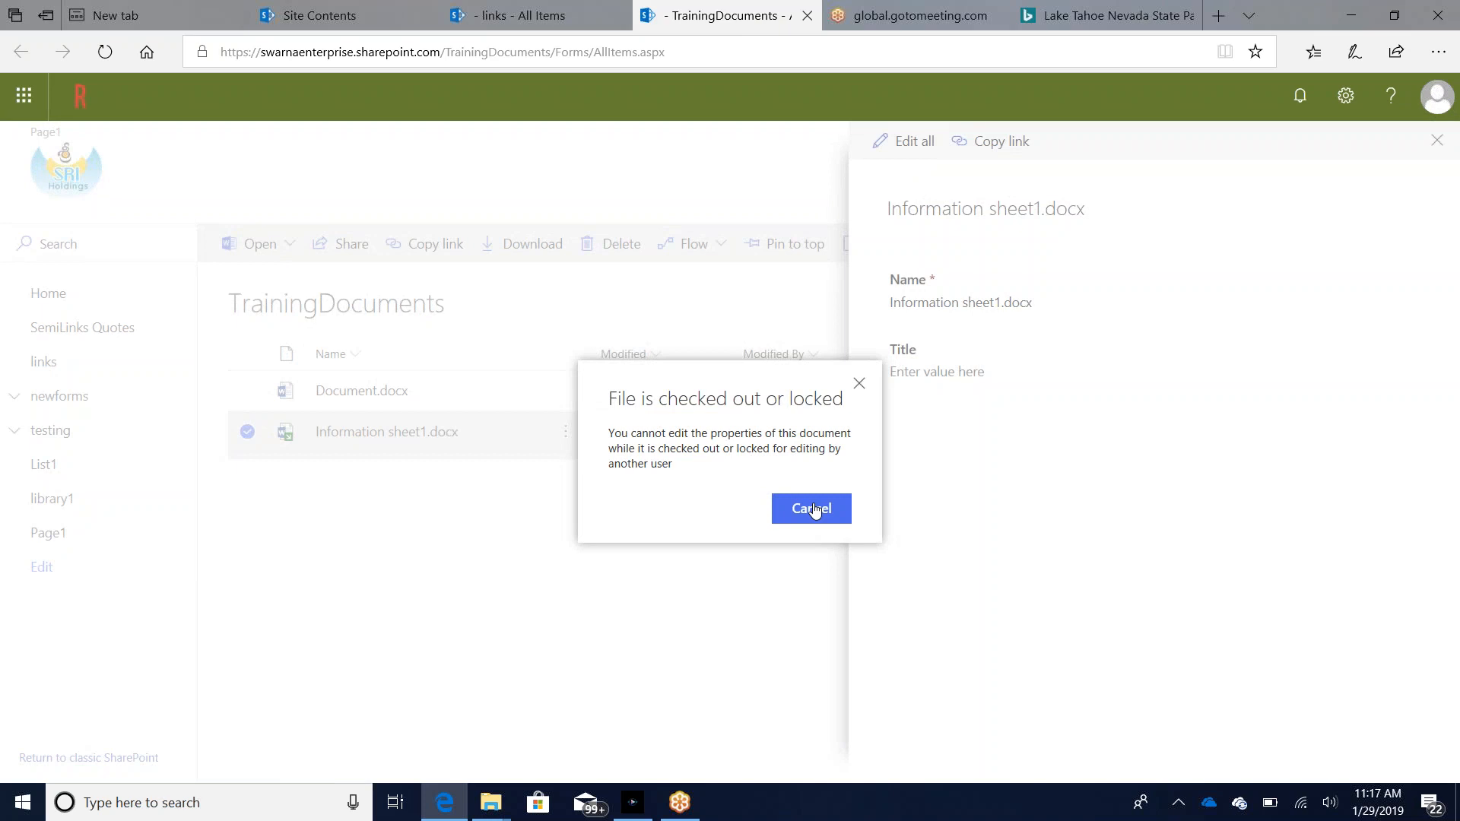
left_click(812, 509)
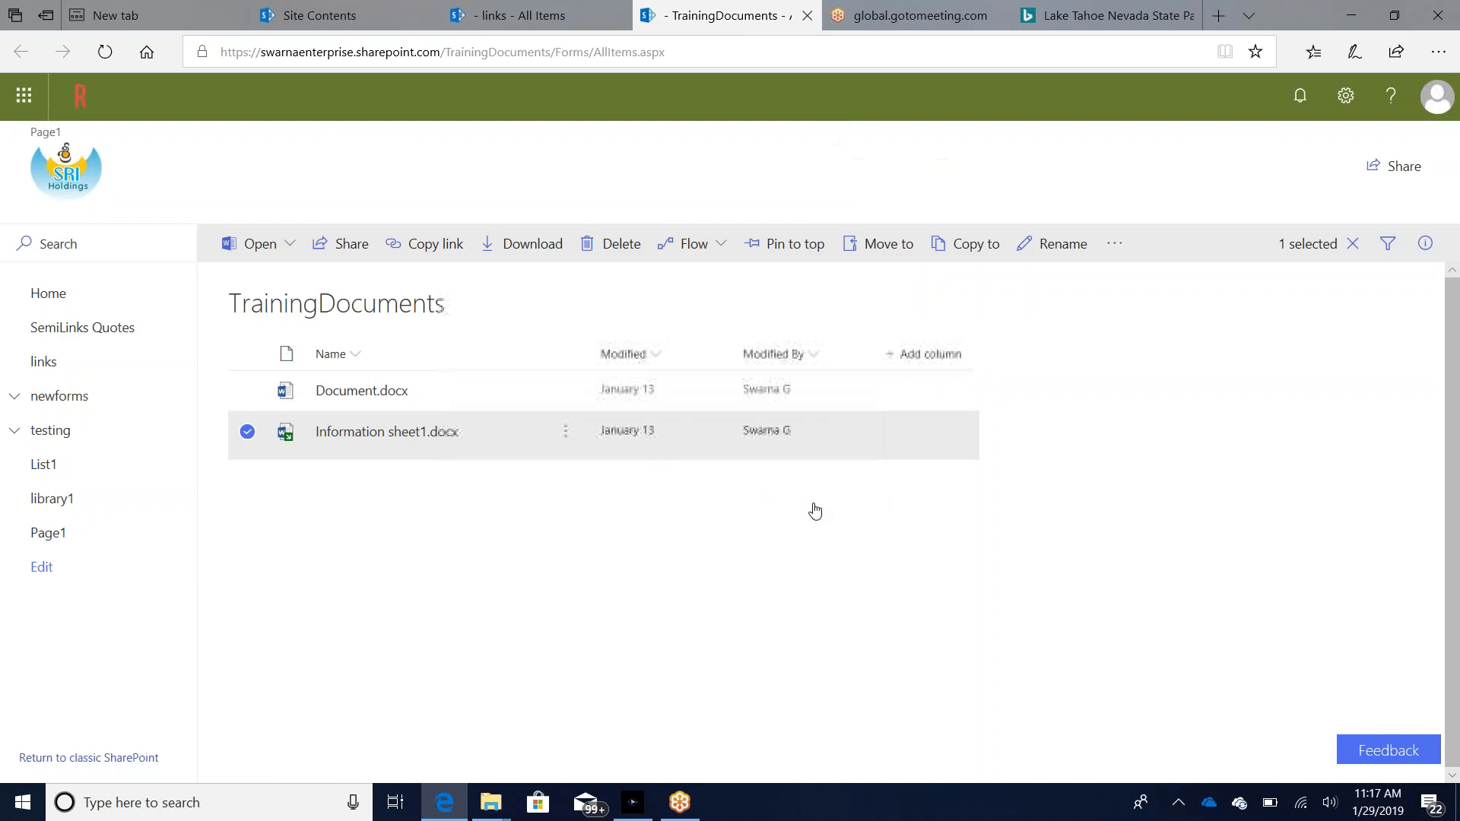
Step: Discard the check out of Information sheet1.docx and confirm it
left_click(566, 439)
mouse_move(289, 445)
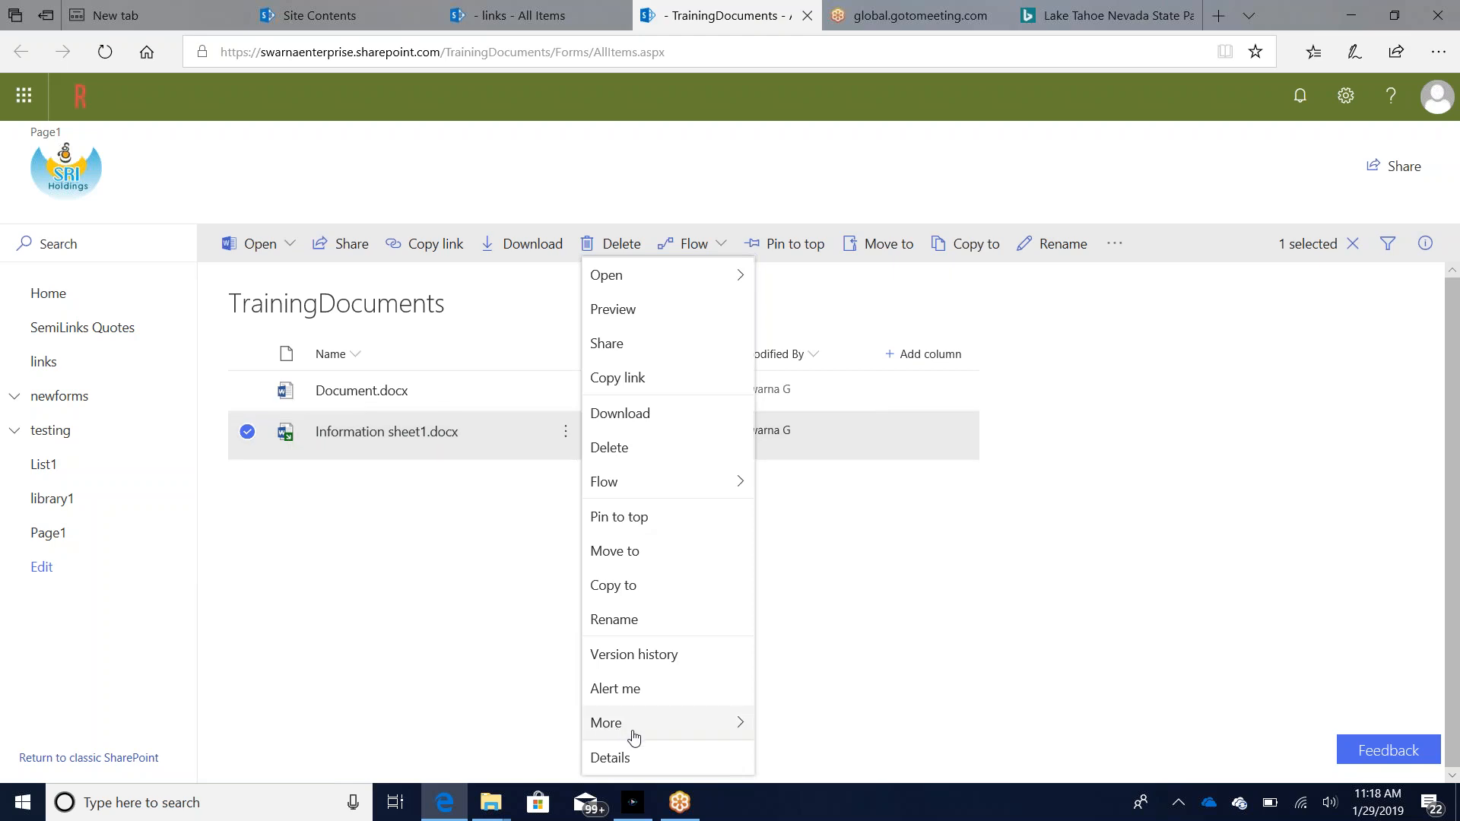
mouse_move(631, 736)
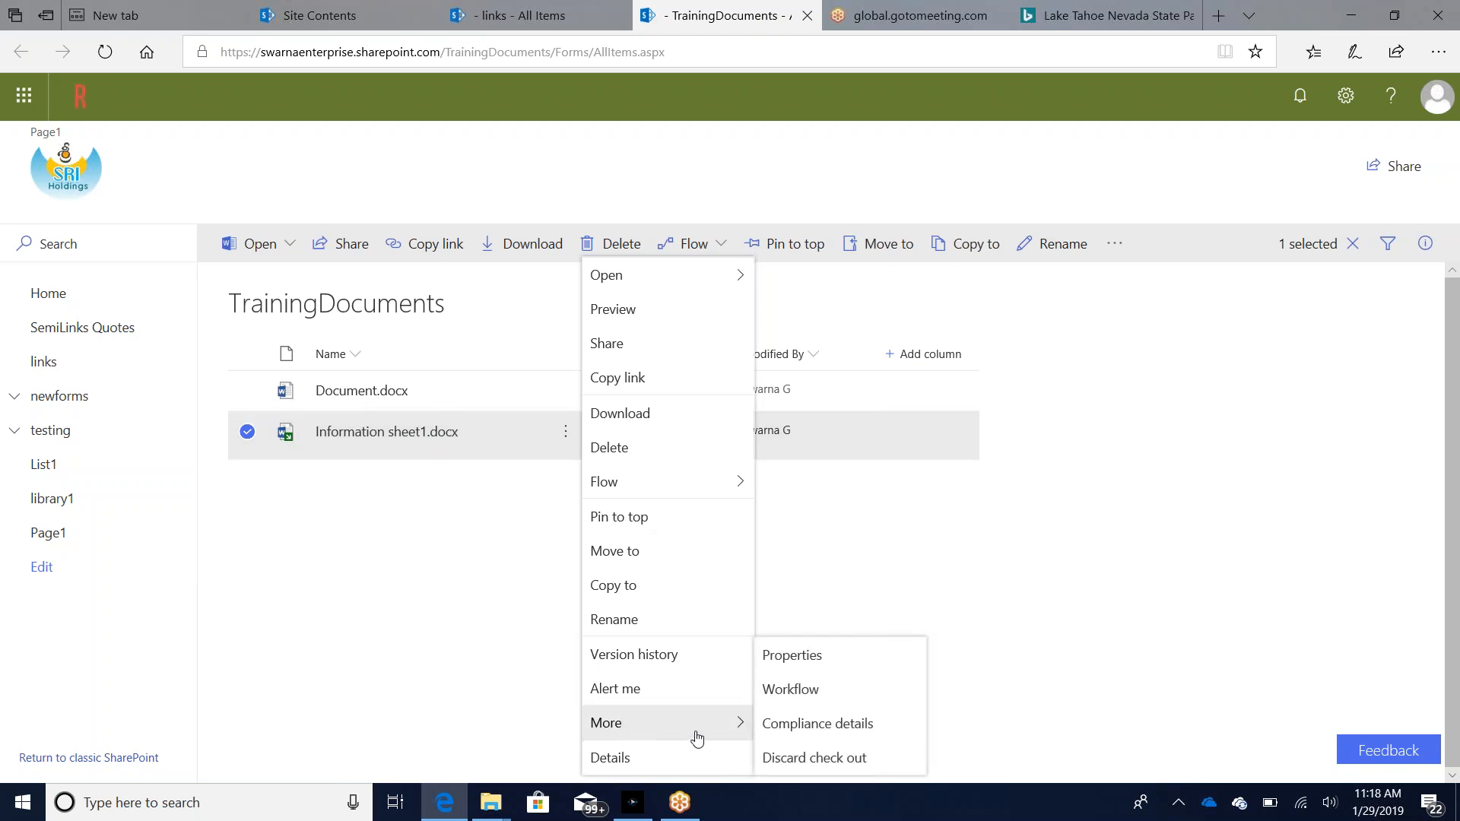
left_click(796, 760)
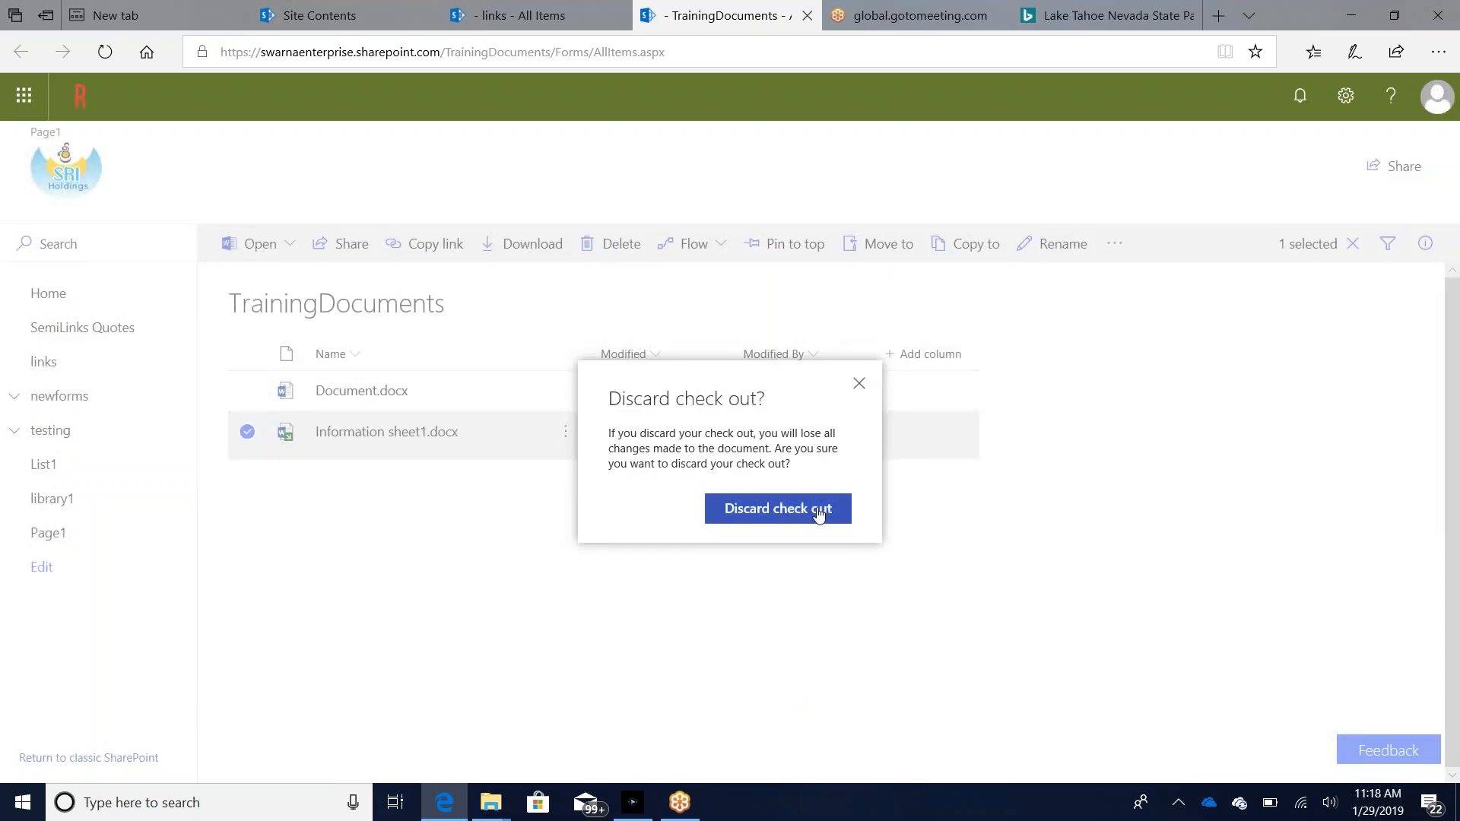
left_click(817, 513)
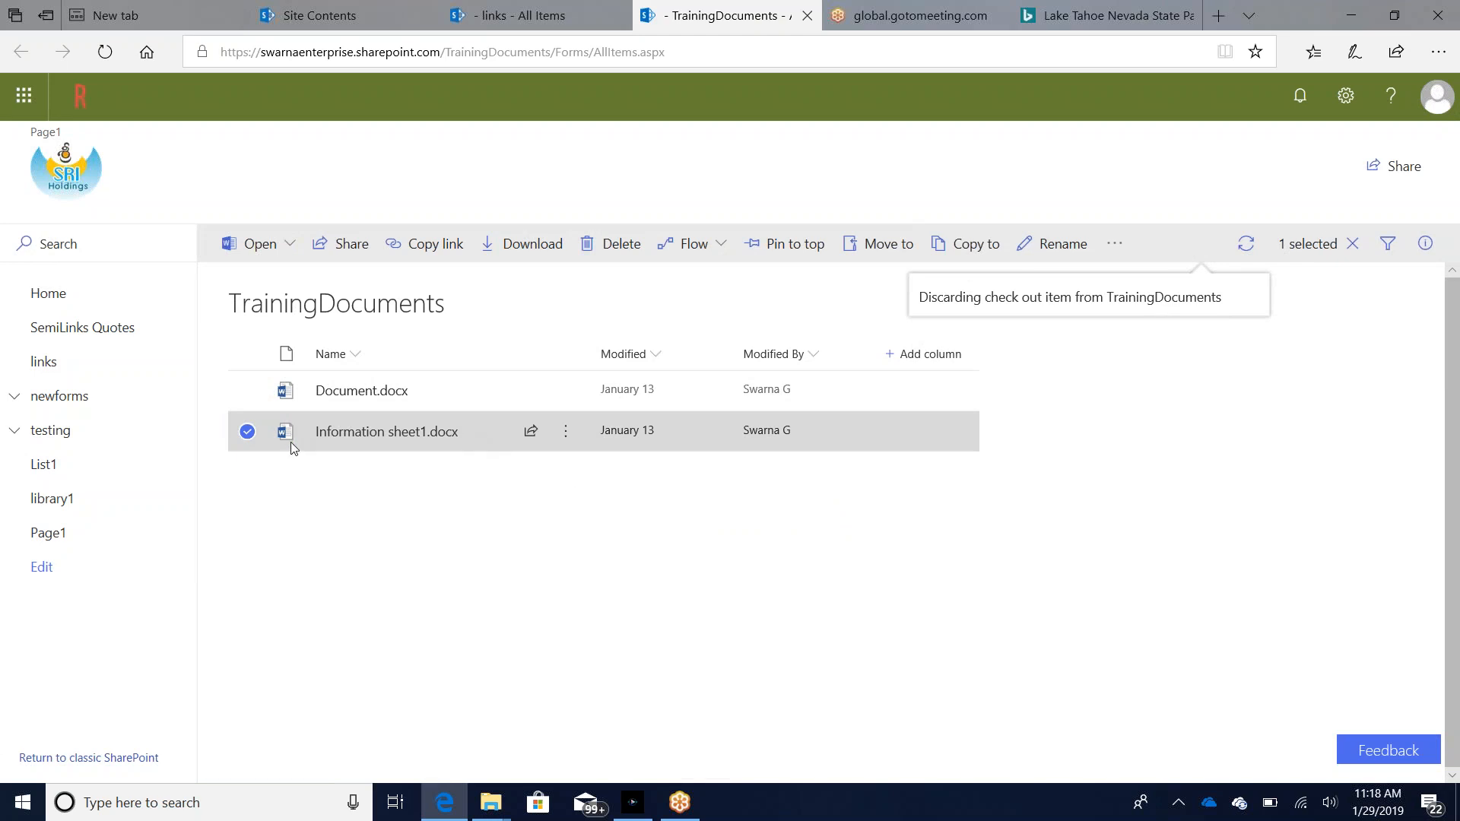
Step: Check out Information sheet1.docx in the TrainingDocuments library
left_click(567, 437)
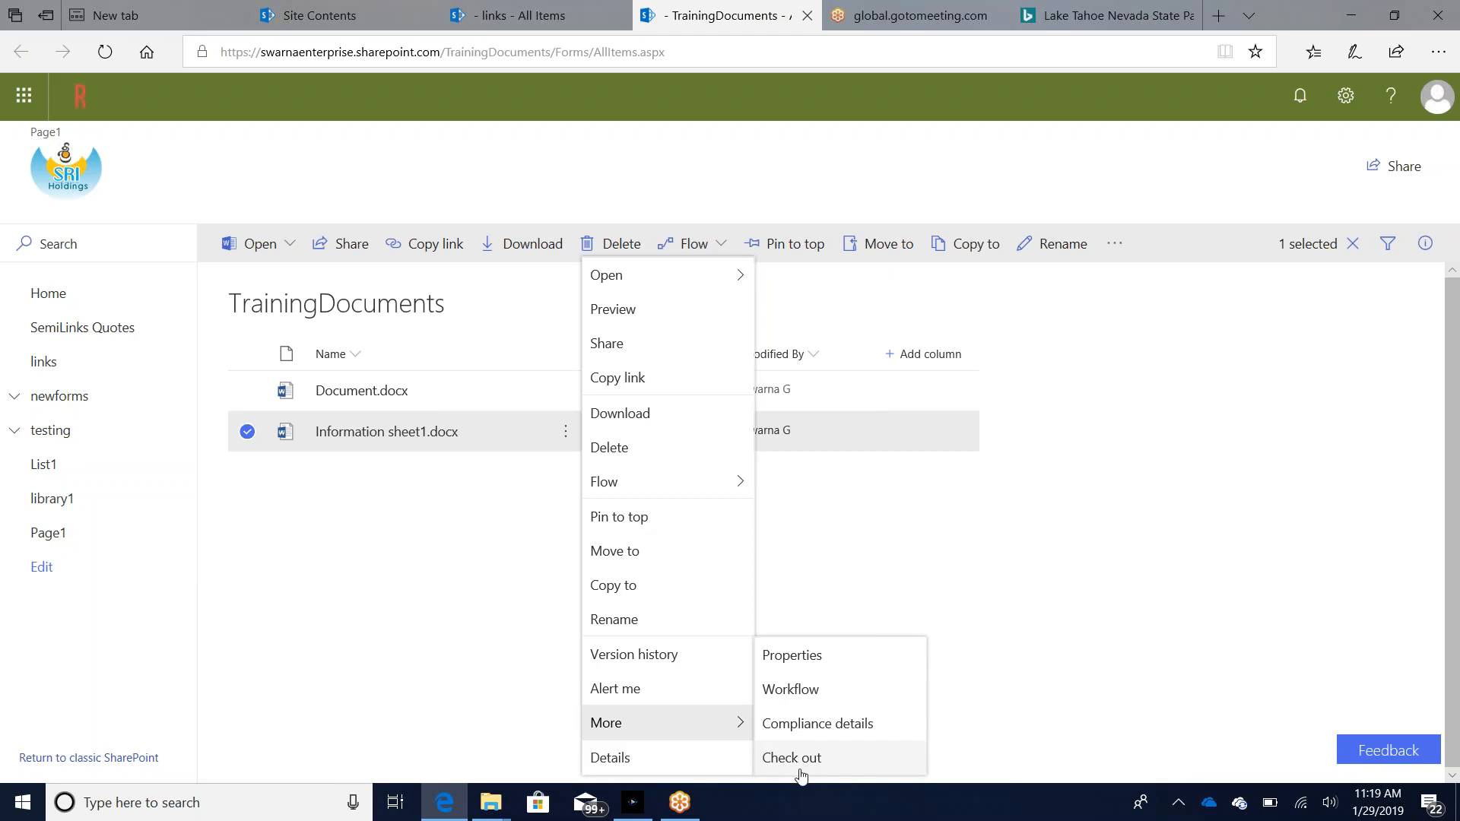
left_click(787, 759)
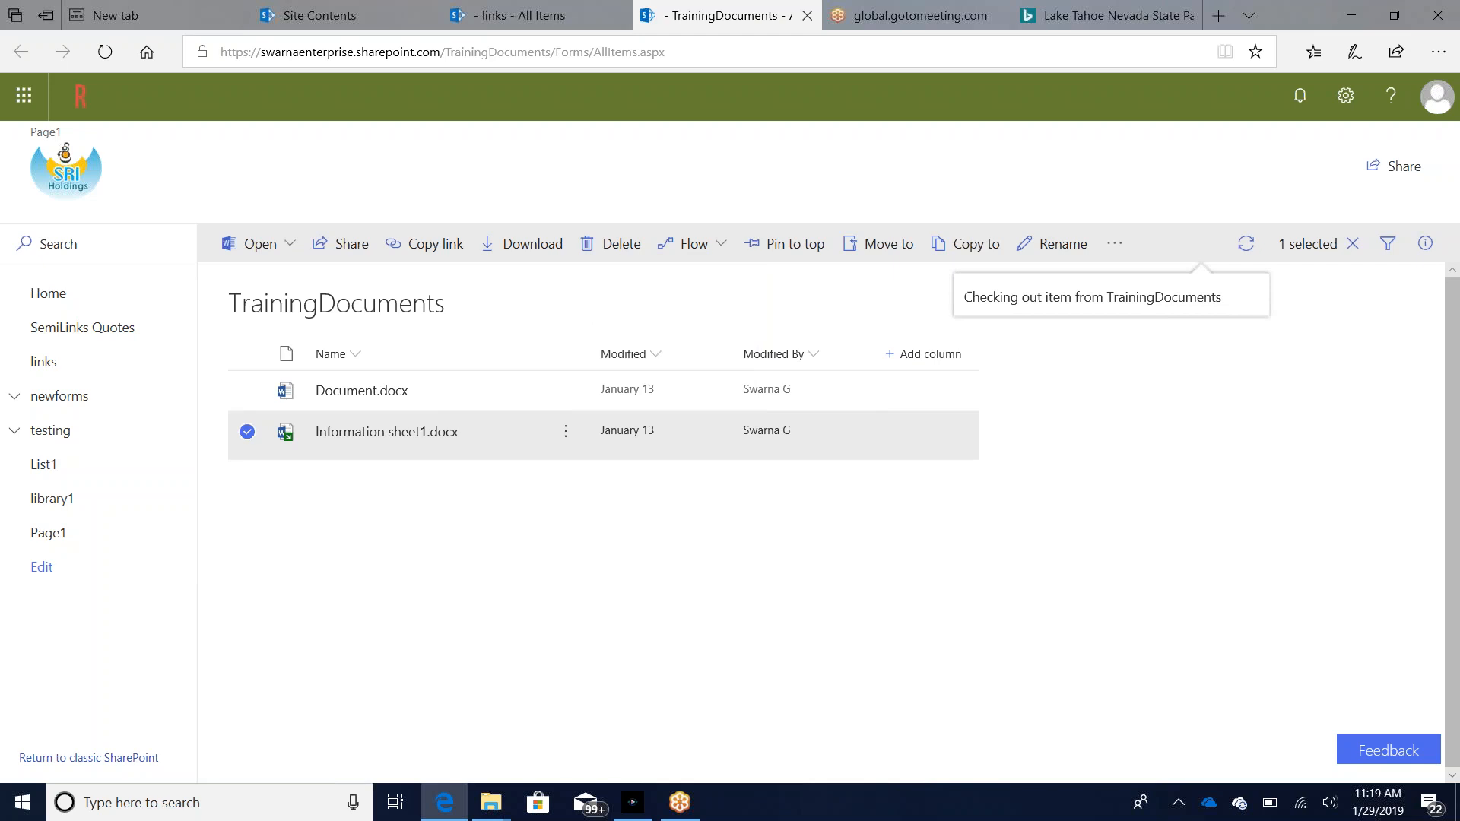
mouse_move(289, 435)
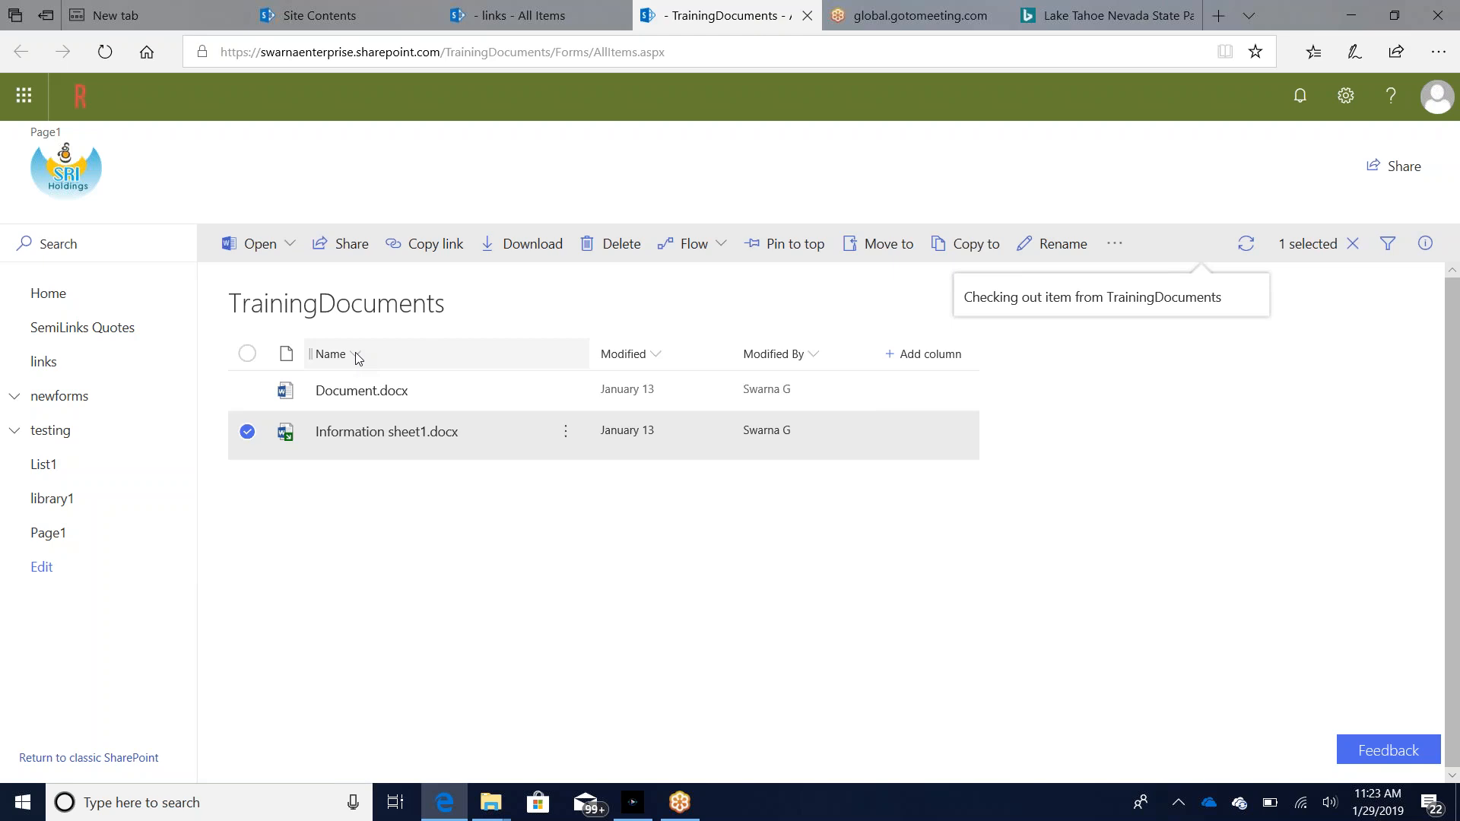
Step: Check in Information sheet1.docx without entering a comment
left_click(571, 442)
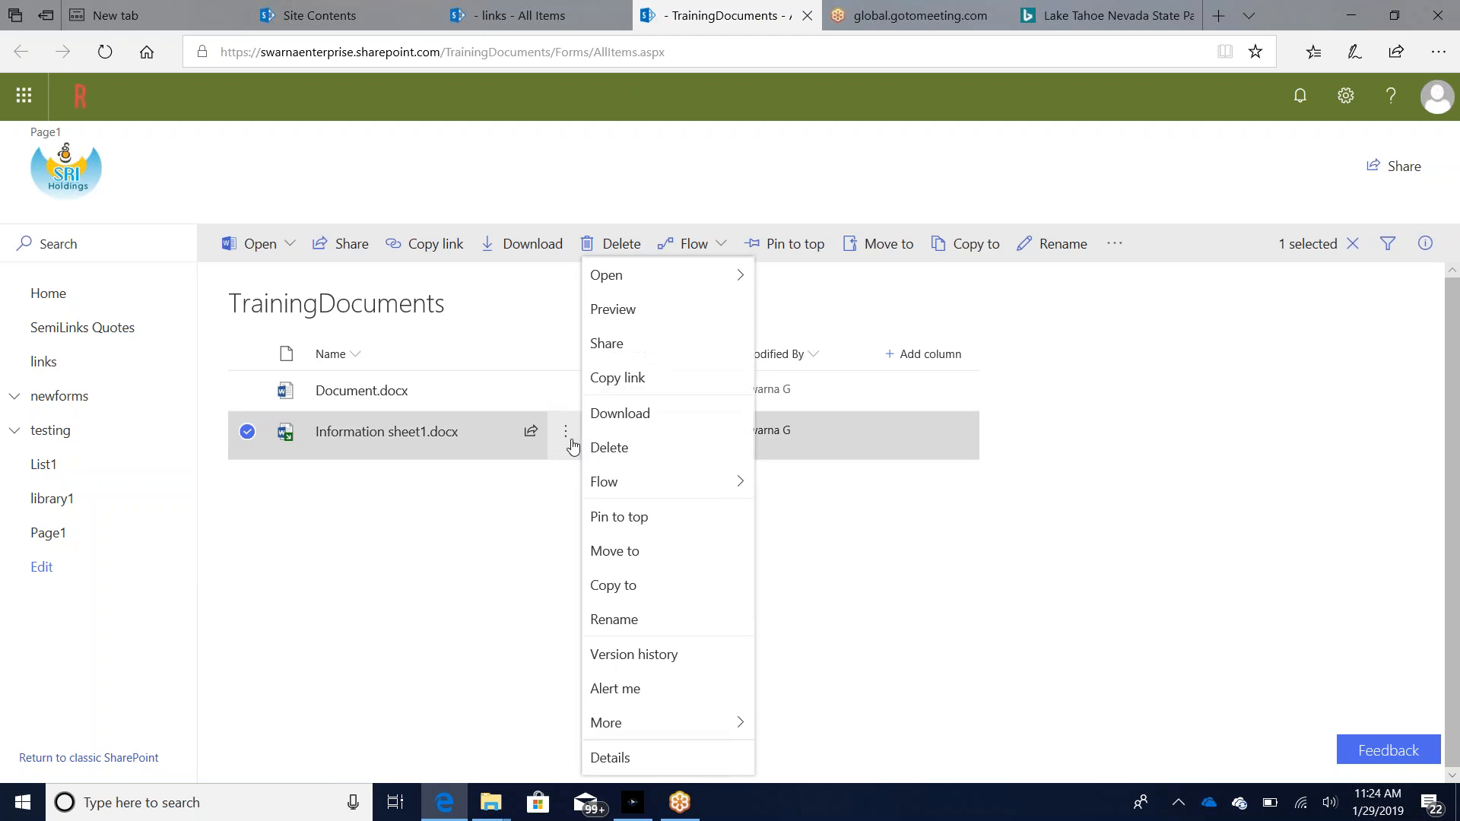
mouse_move(643, 733)
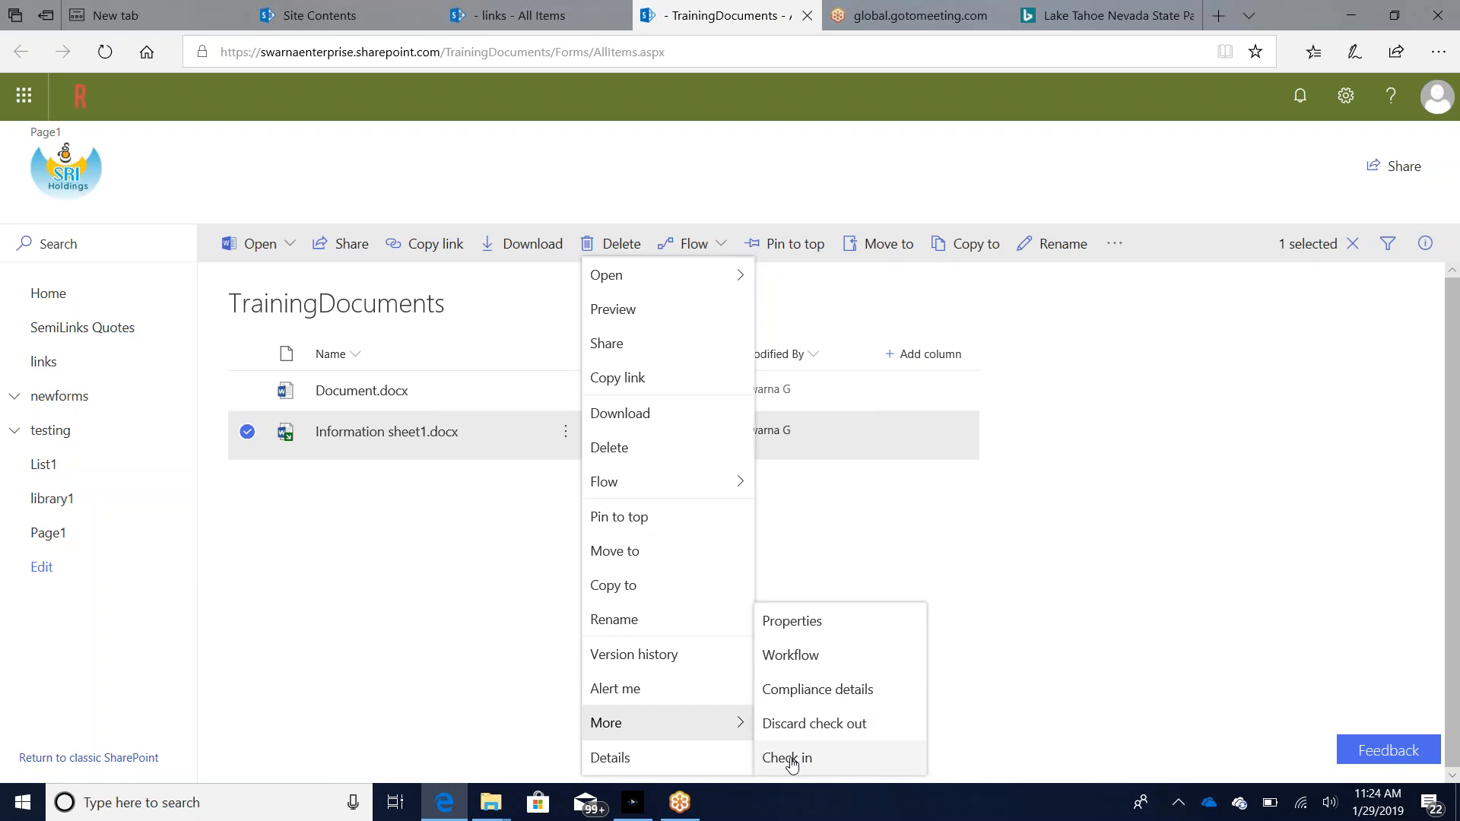
left_click(791, 760)
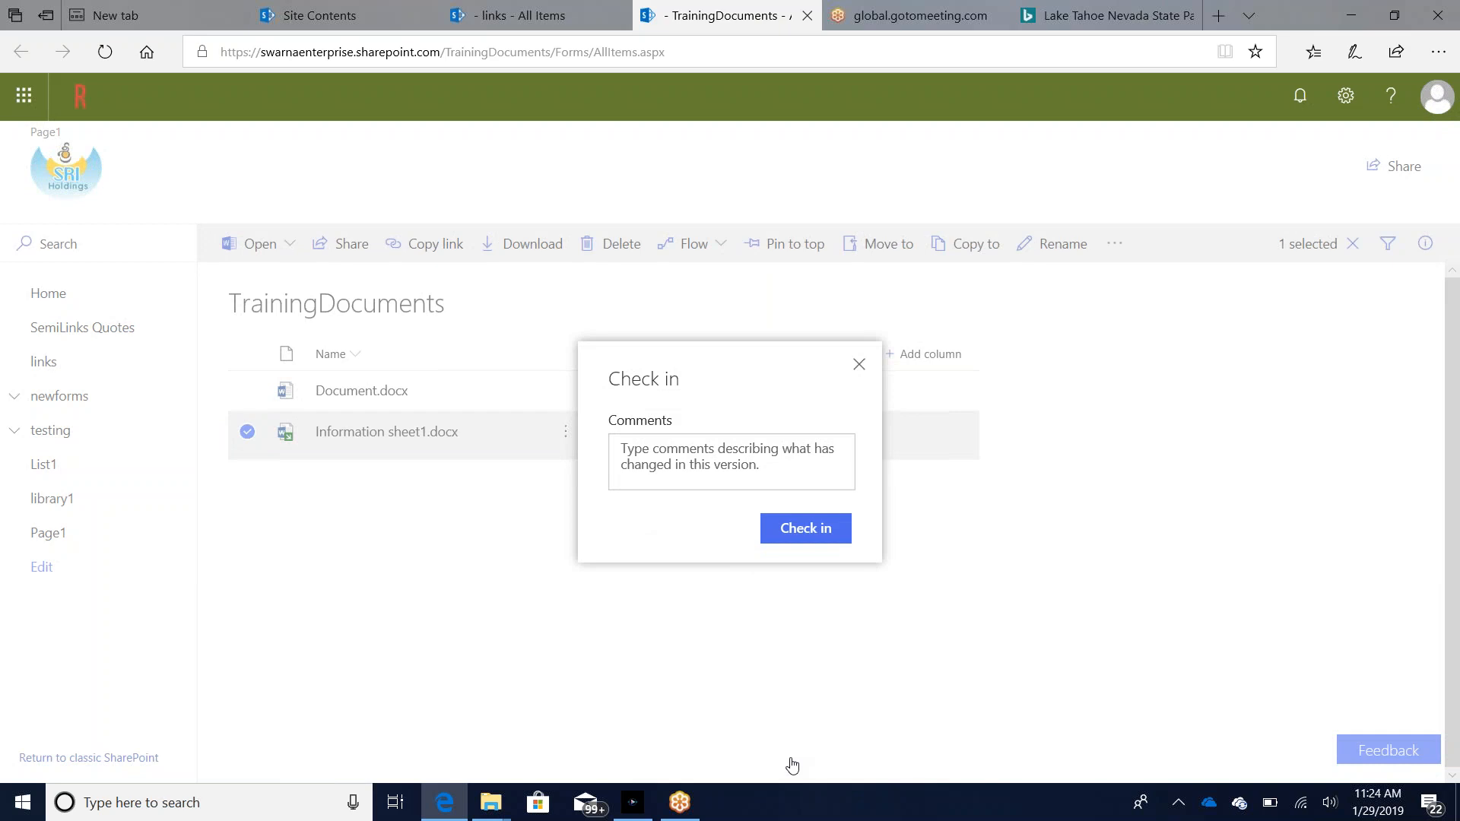
left_click(804, 531)
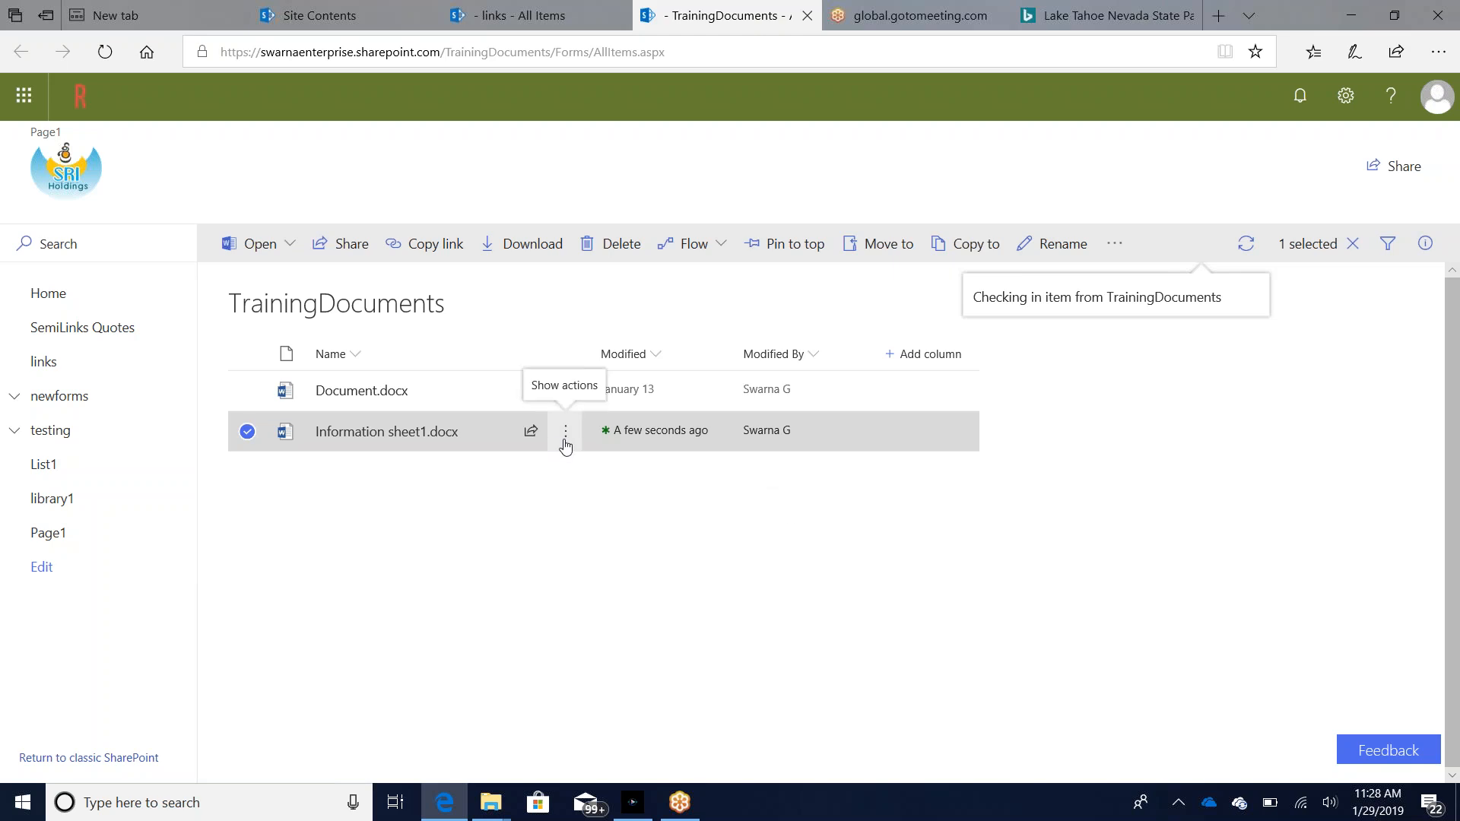
Step: Restore version 1.0 of Information sheet1.docx from its version history, replacing the current version
left_click(564, 440)
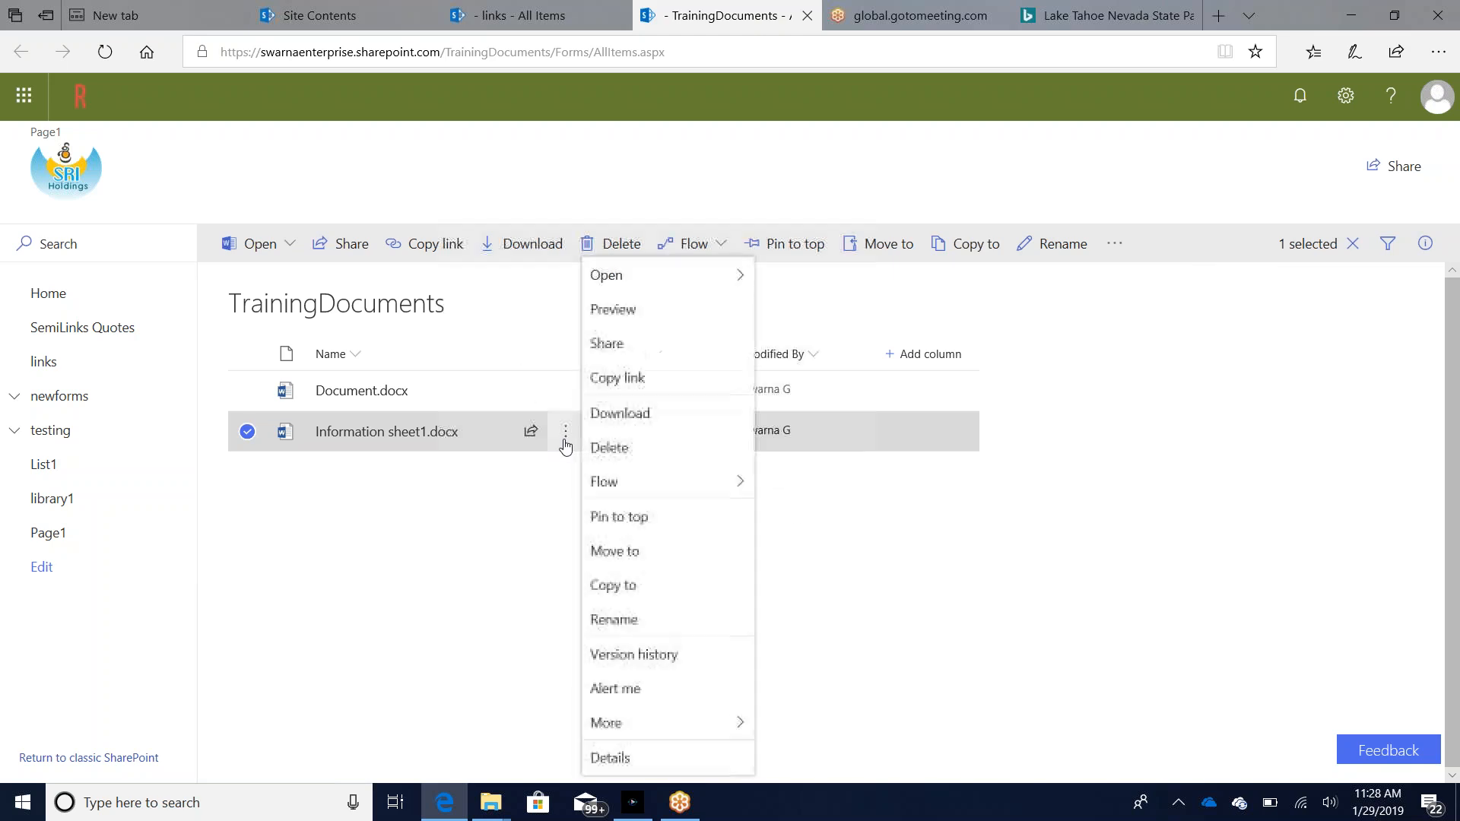
left_click(613, 666)
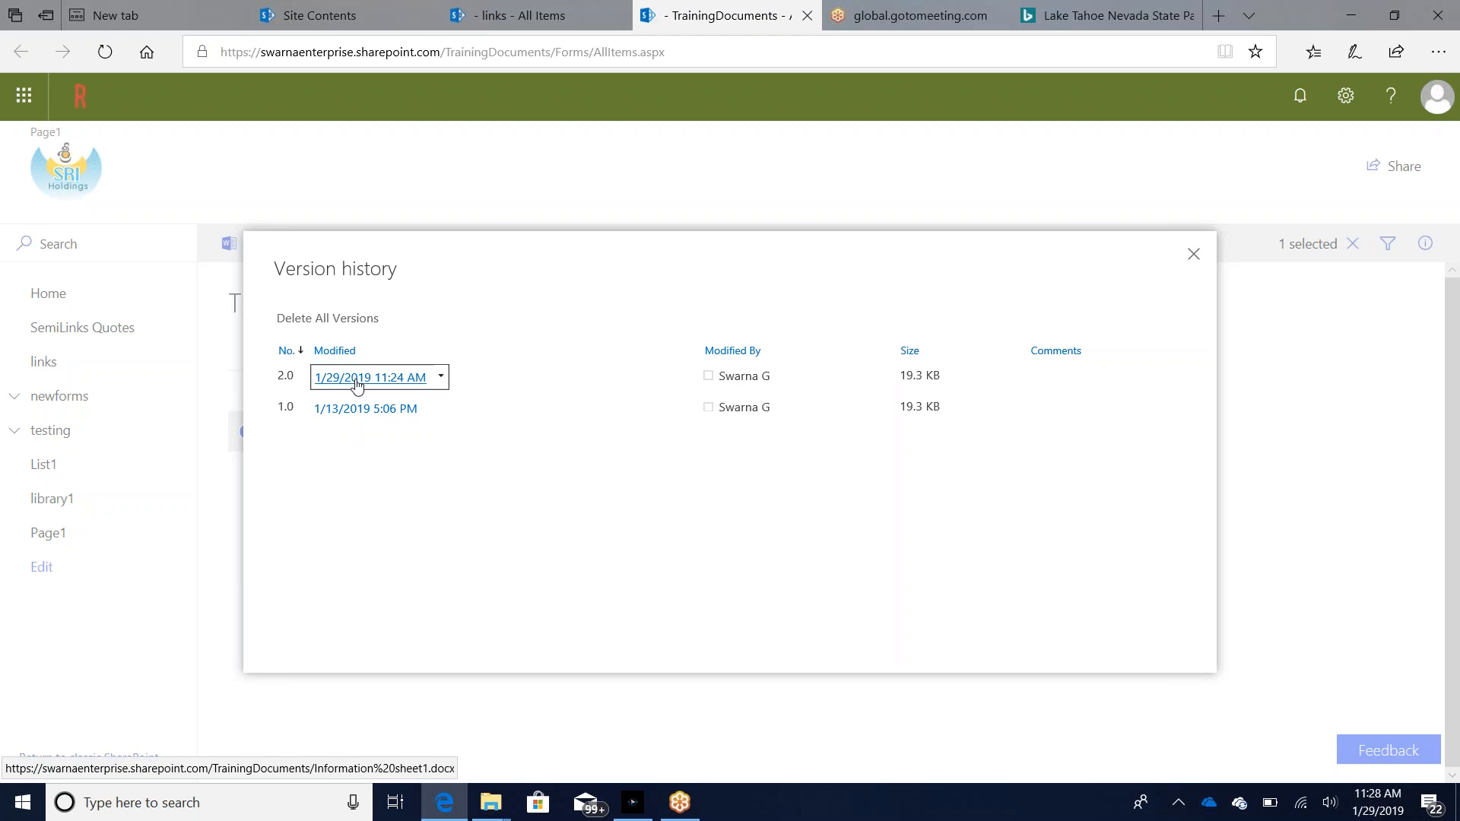
left_click(433, 409)
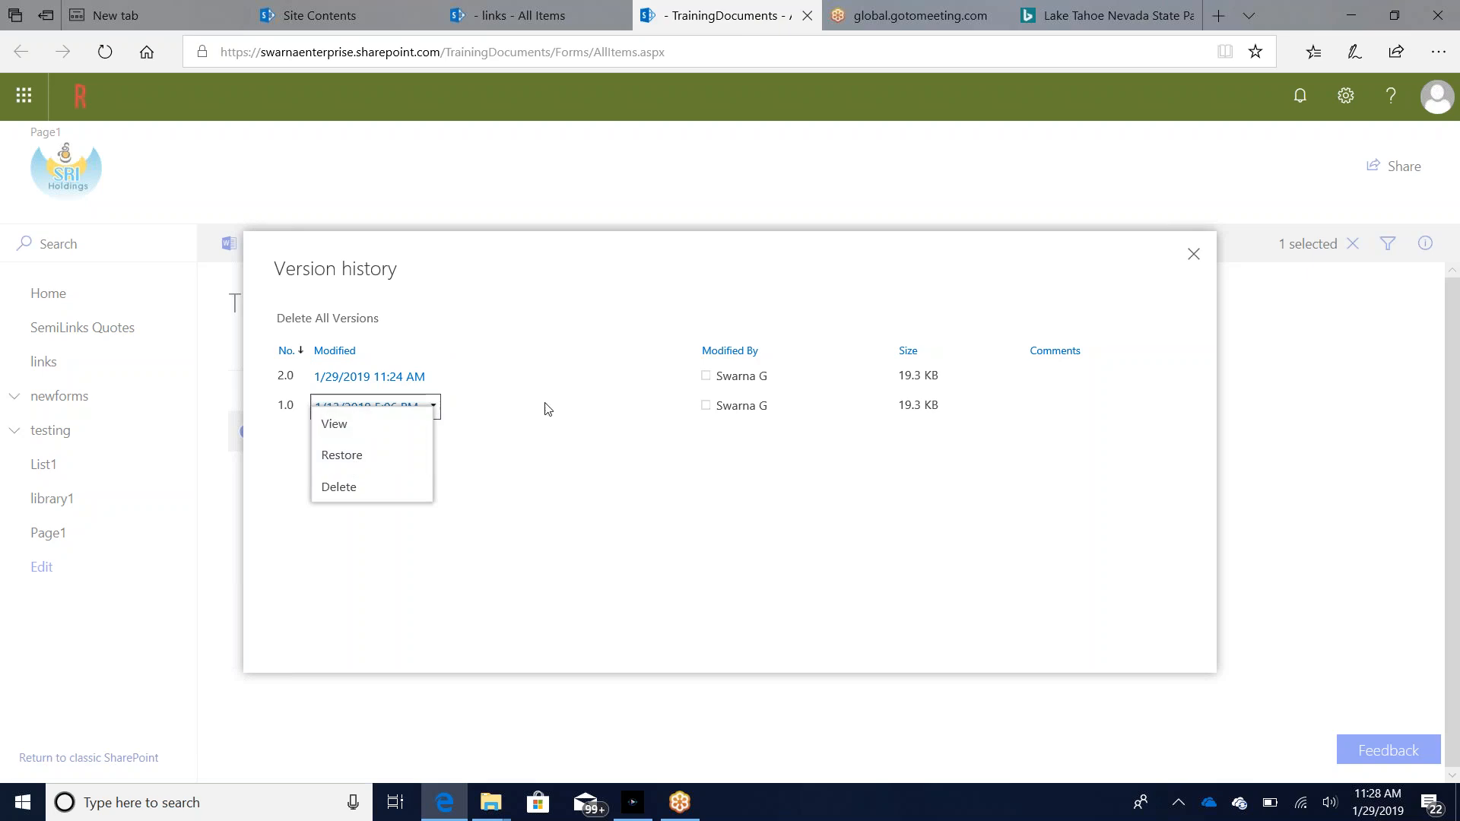
left_click(338, 456)
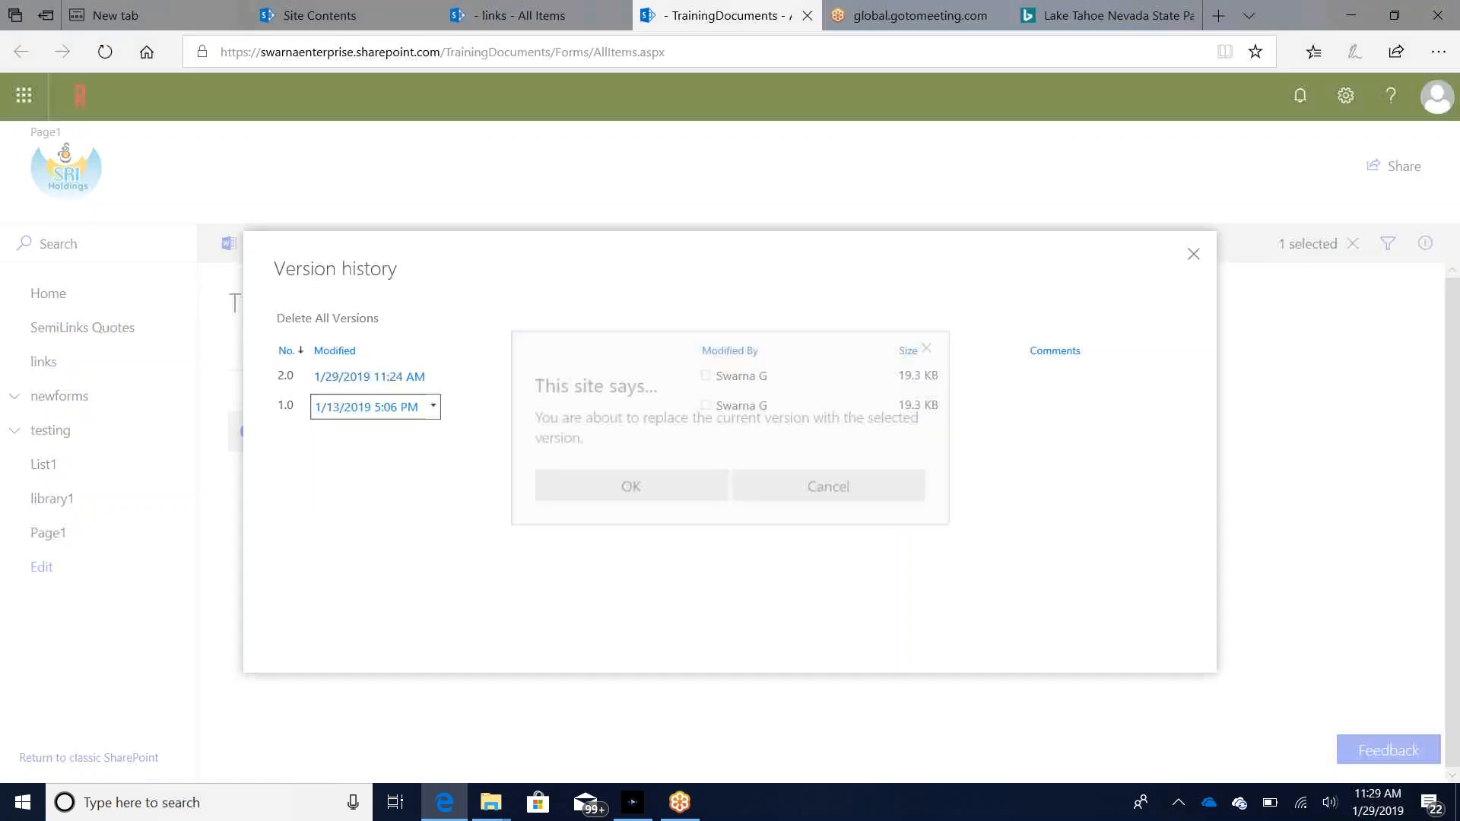
left_click(616, 490)
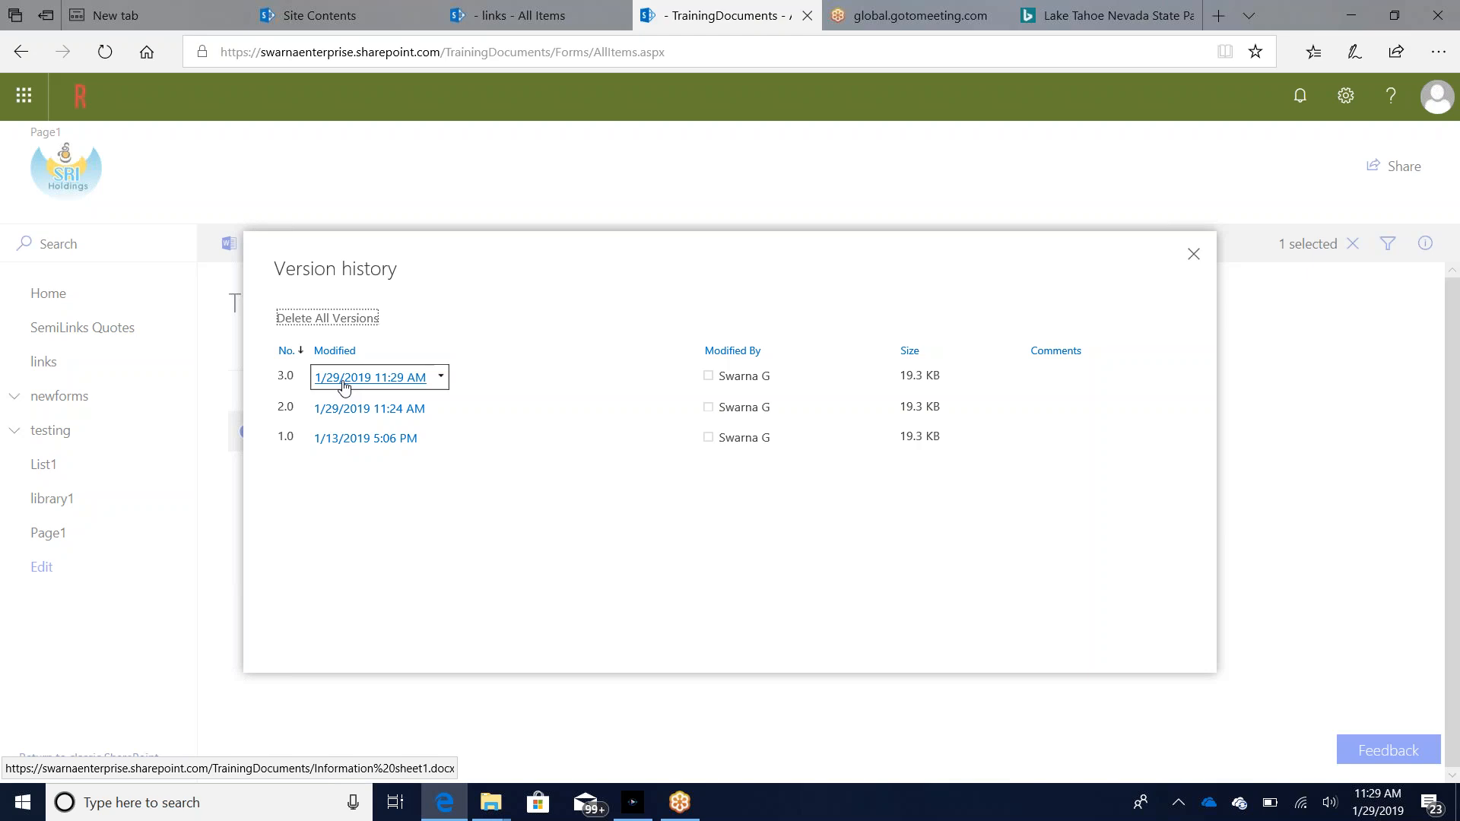
Step: Try to open version 2.0 of Information sheet1.docx from the version history, and dismiss the choice of app
left_click(352, 413)
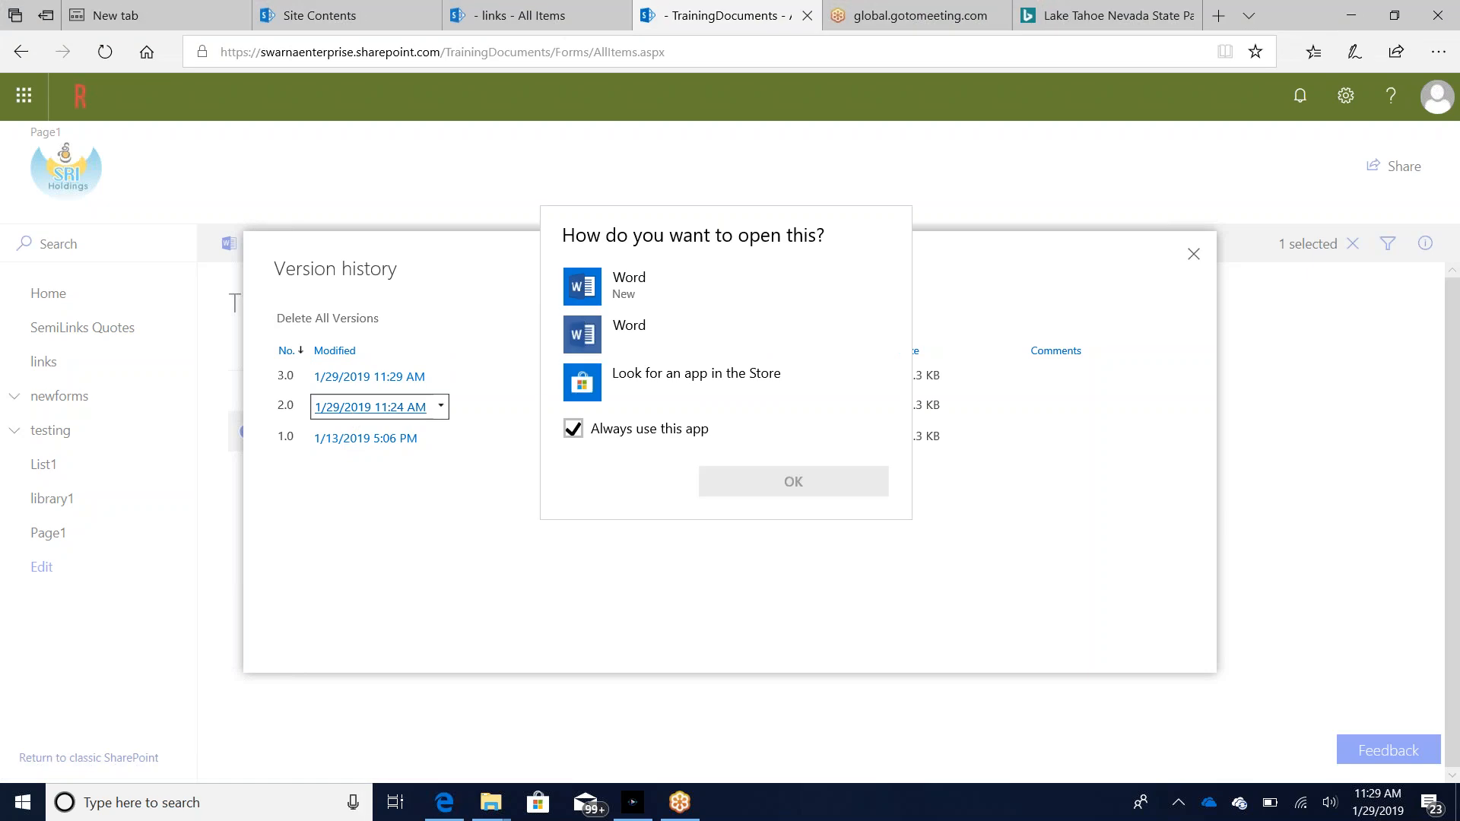
left_click(1295, 727)
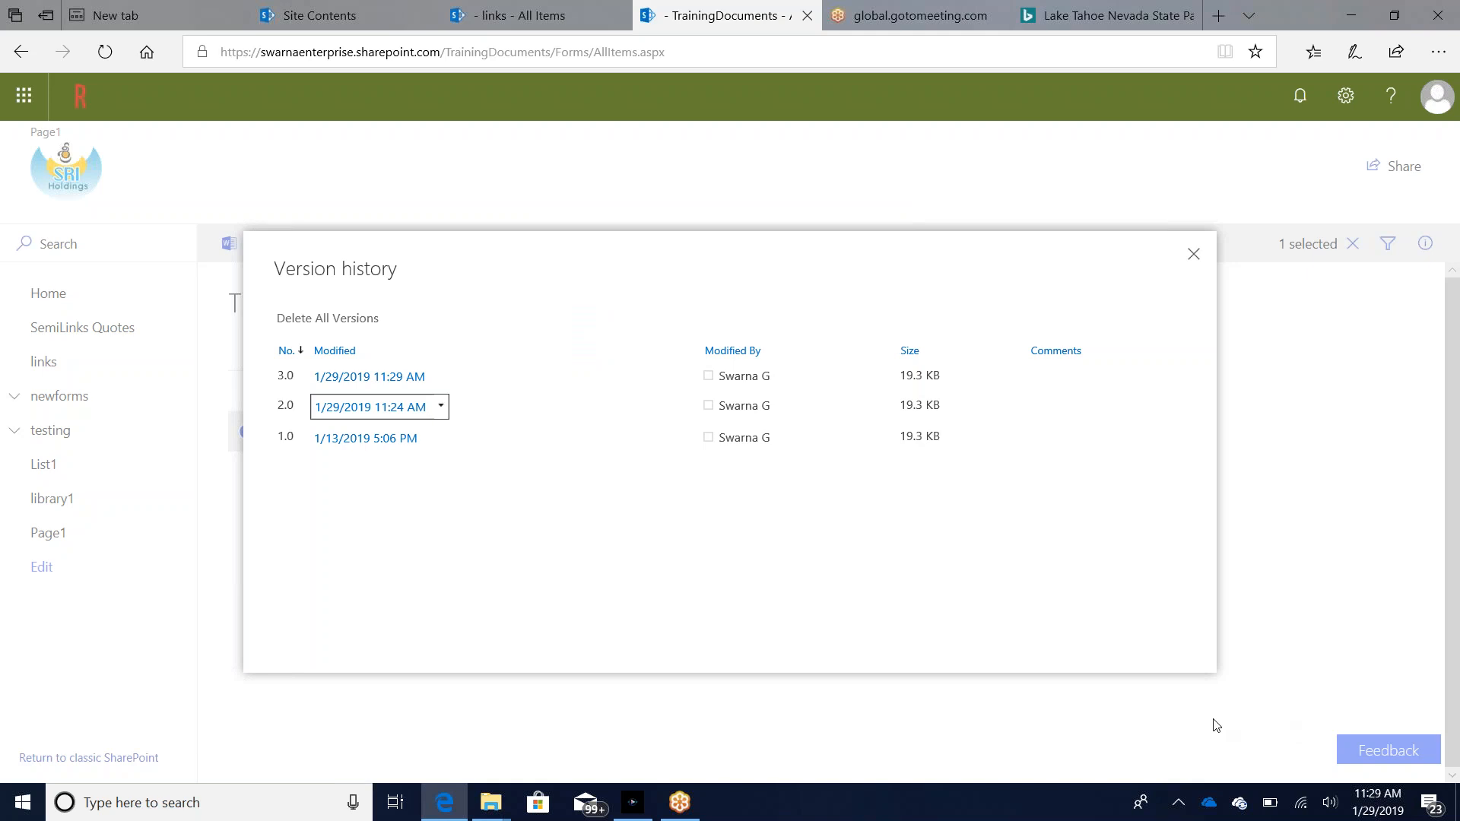
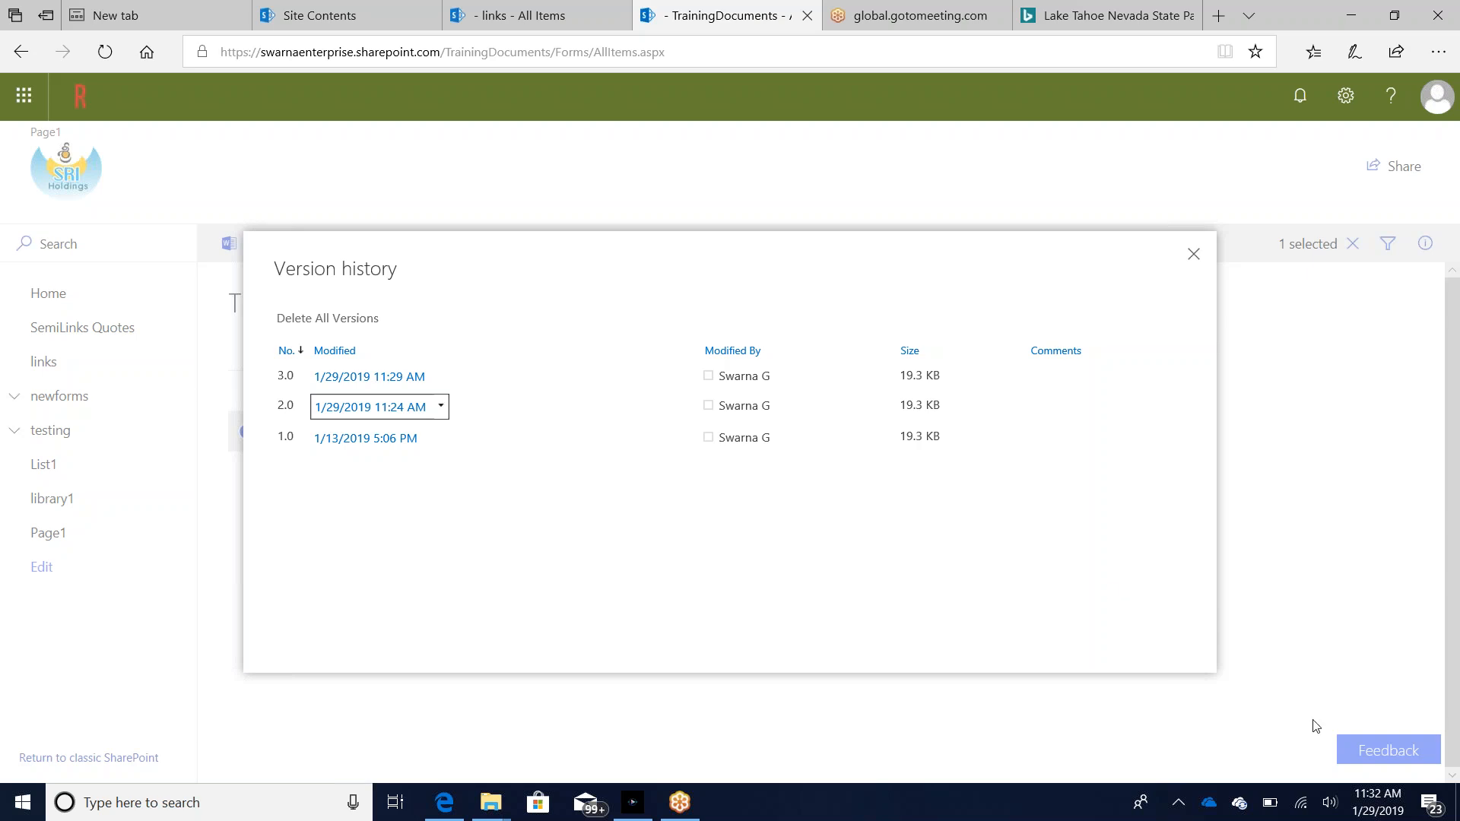
Step: Close the version history and take the browser window out of its maximized state, moving it over the desktop
left_click(969, 216)
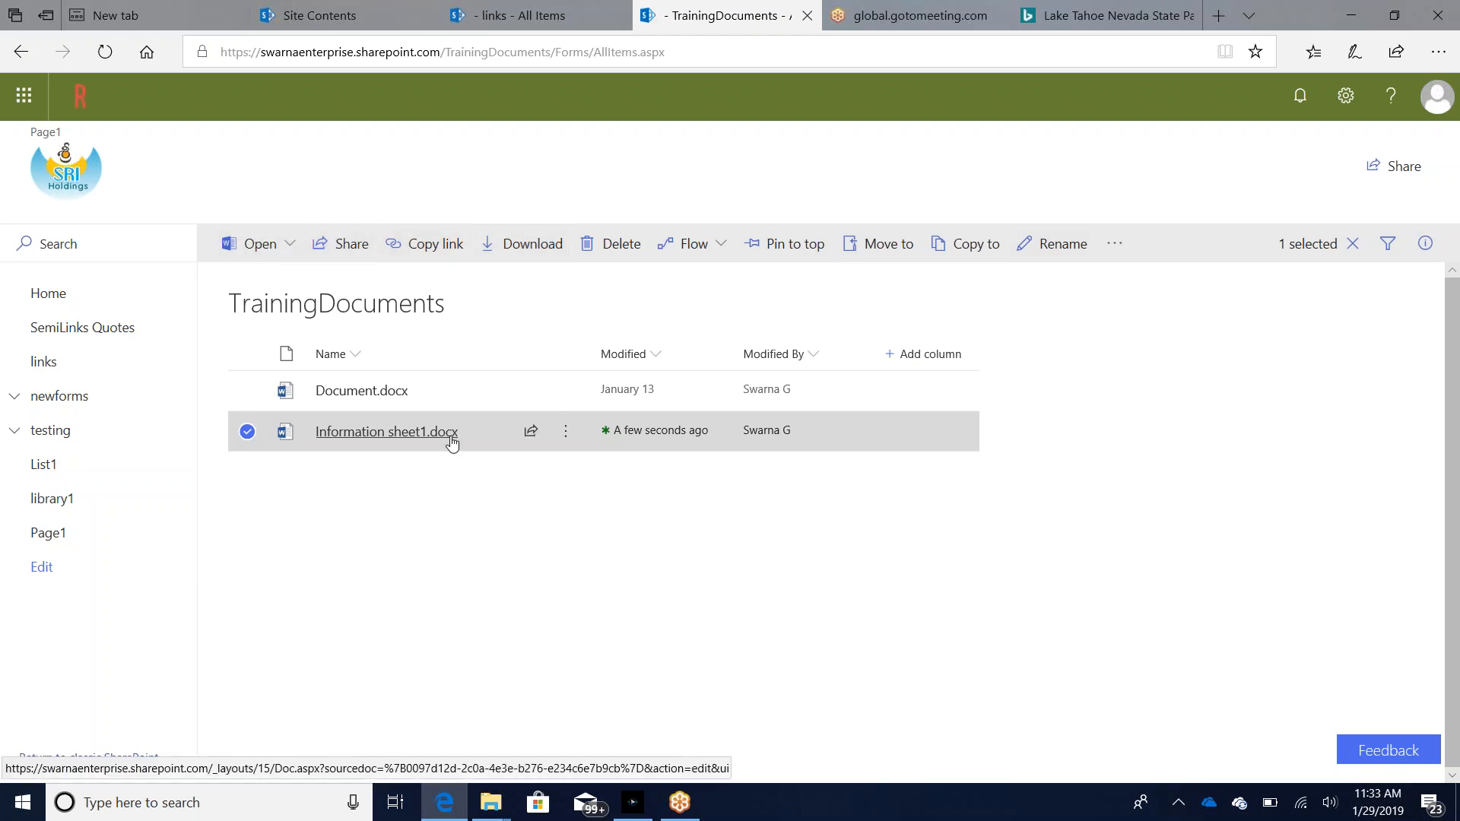
mouse_move(452, 443)
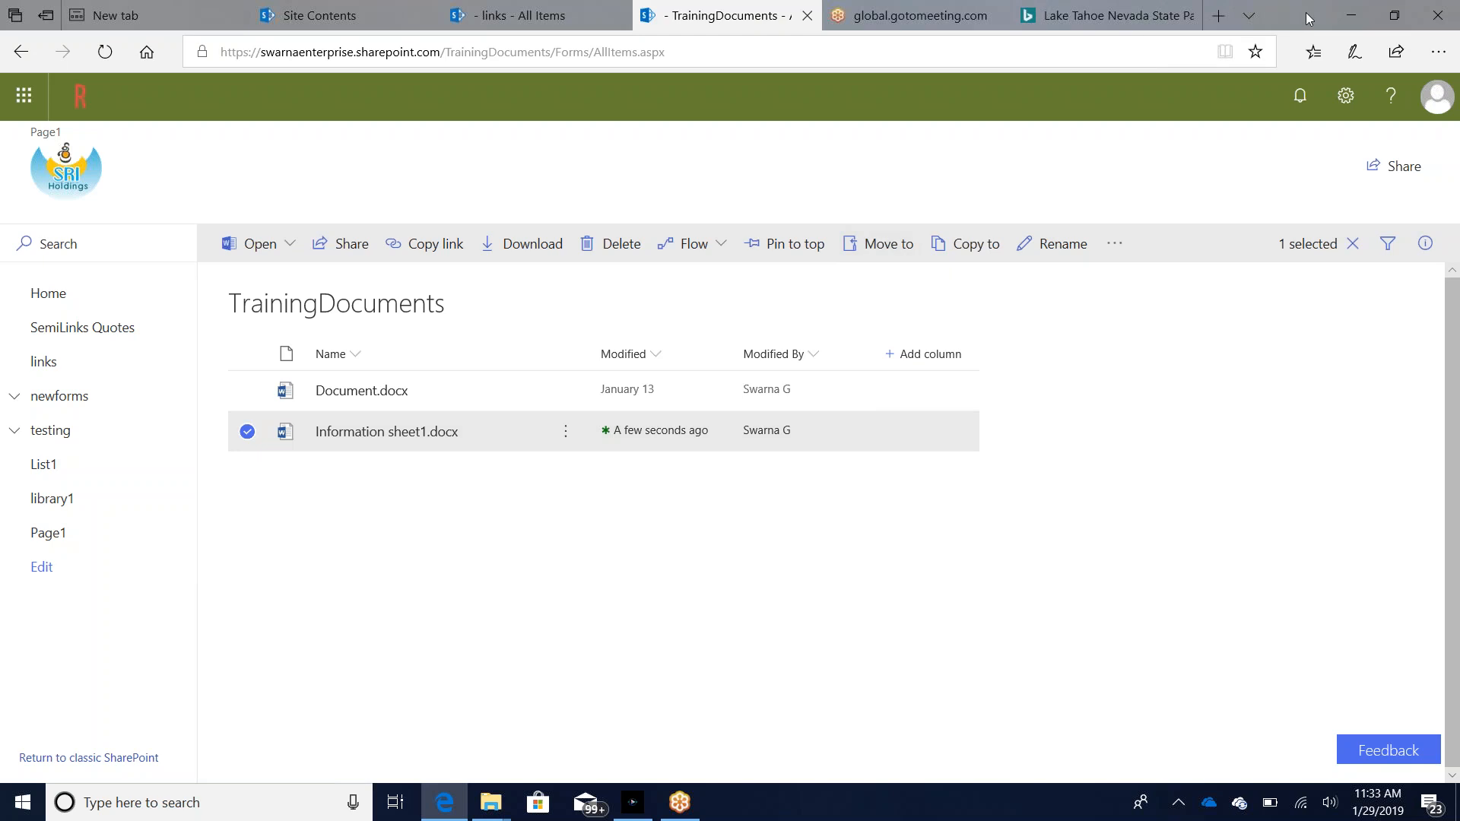
left_click_drag(1307, 18, 923, 43)
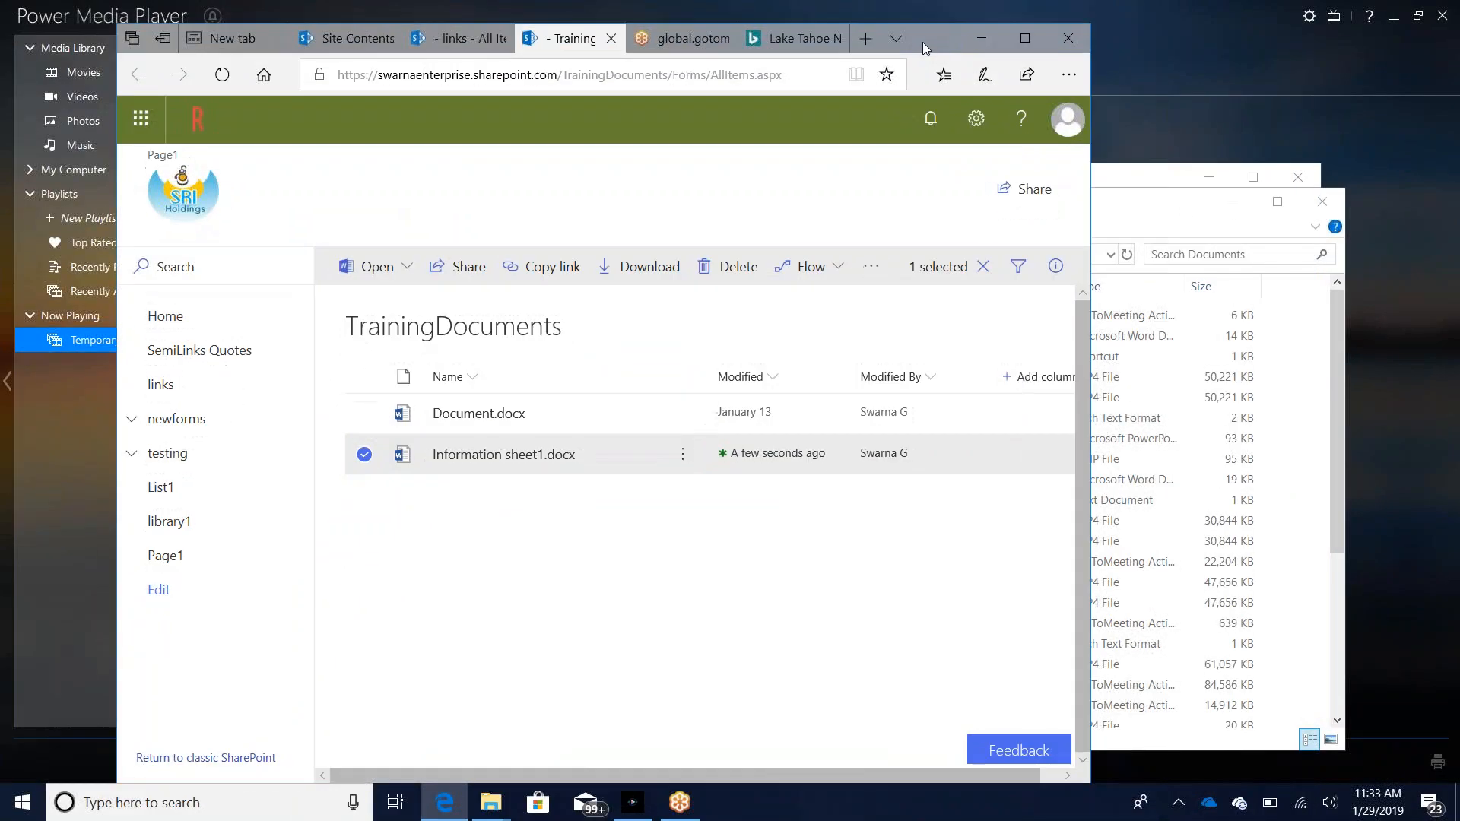
Step: Open the settings of the TrainingDocuments library and review its columns and views
left_click(971, 131)
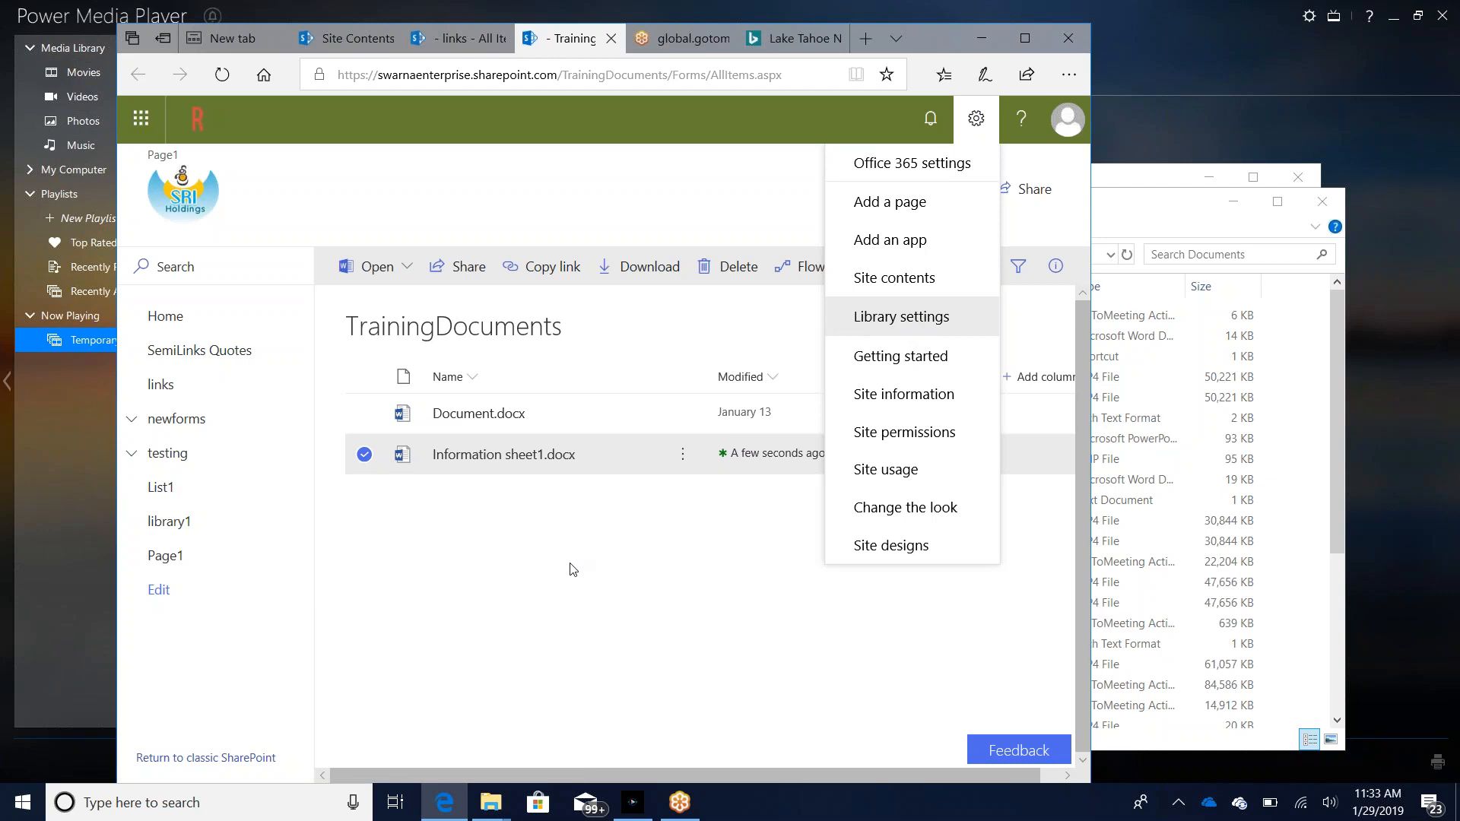
left_click(862, 330)
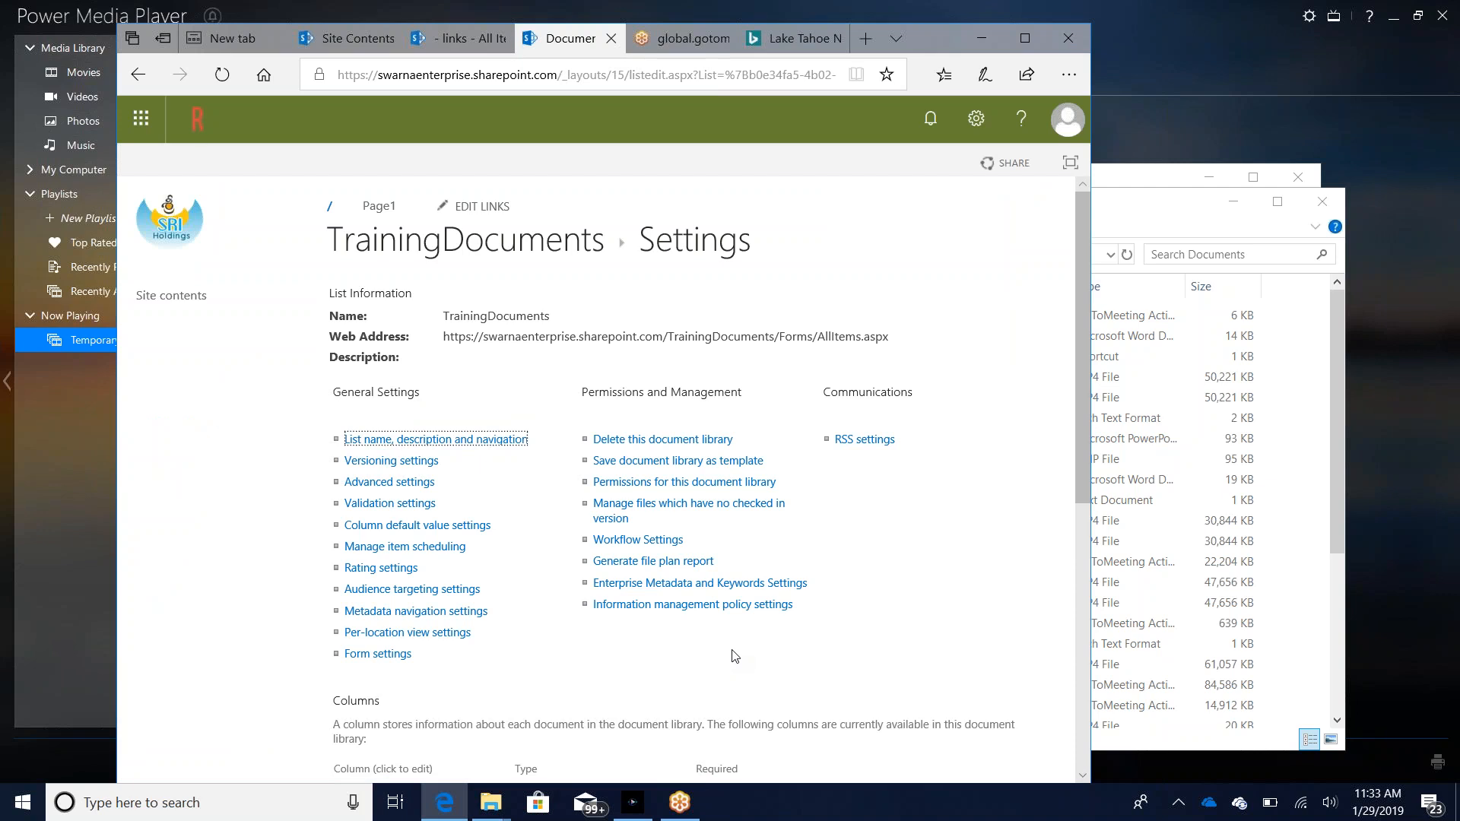
scroll(734, 656, "down", 3)
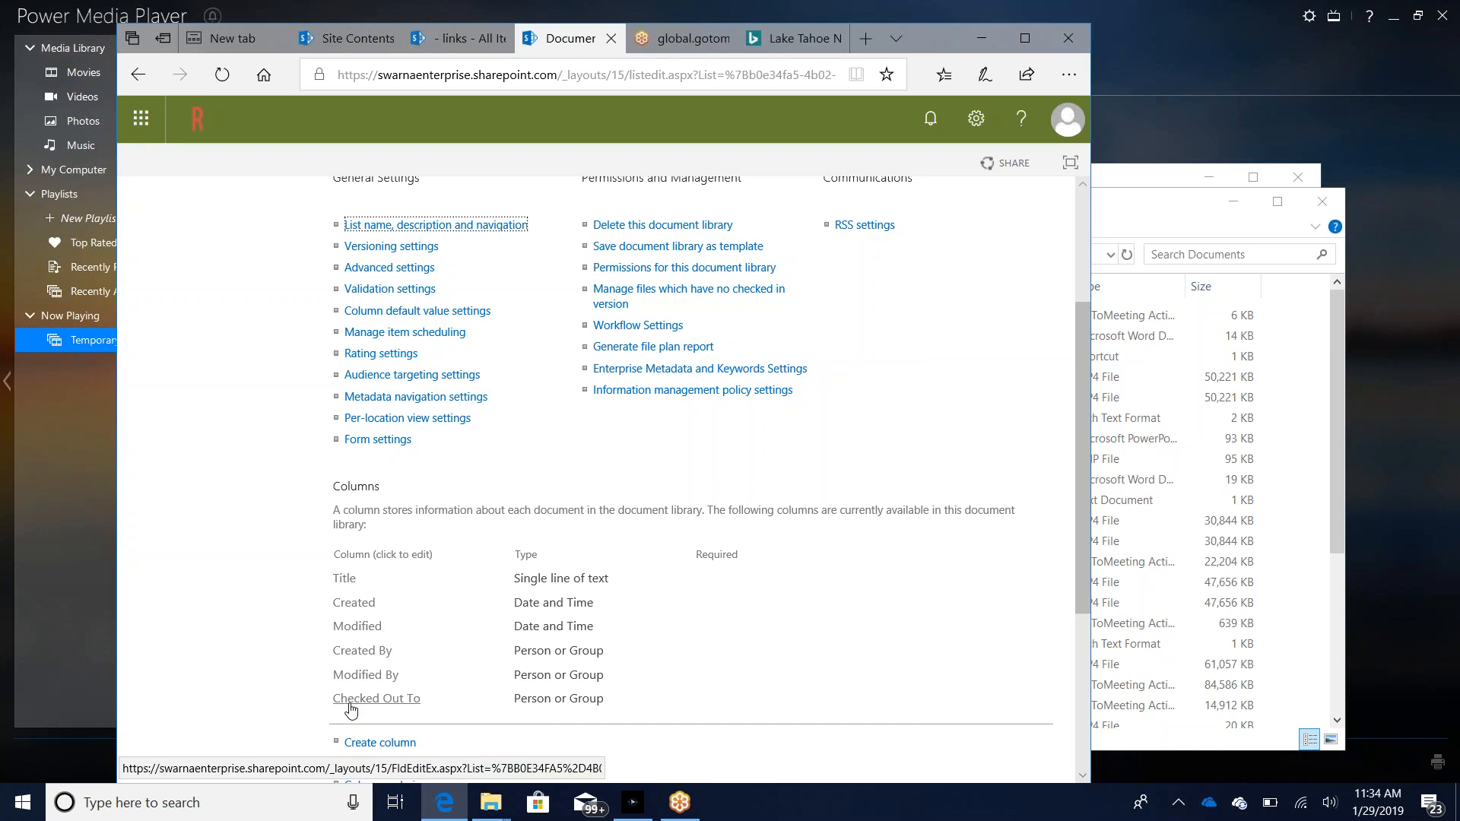
scroll(350, 709, "down", 4)
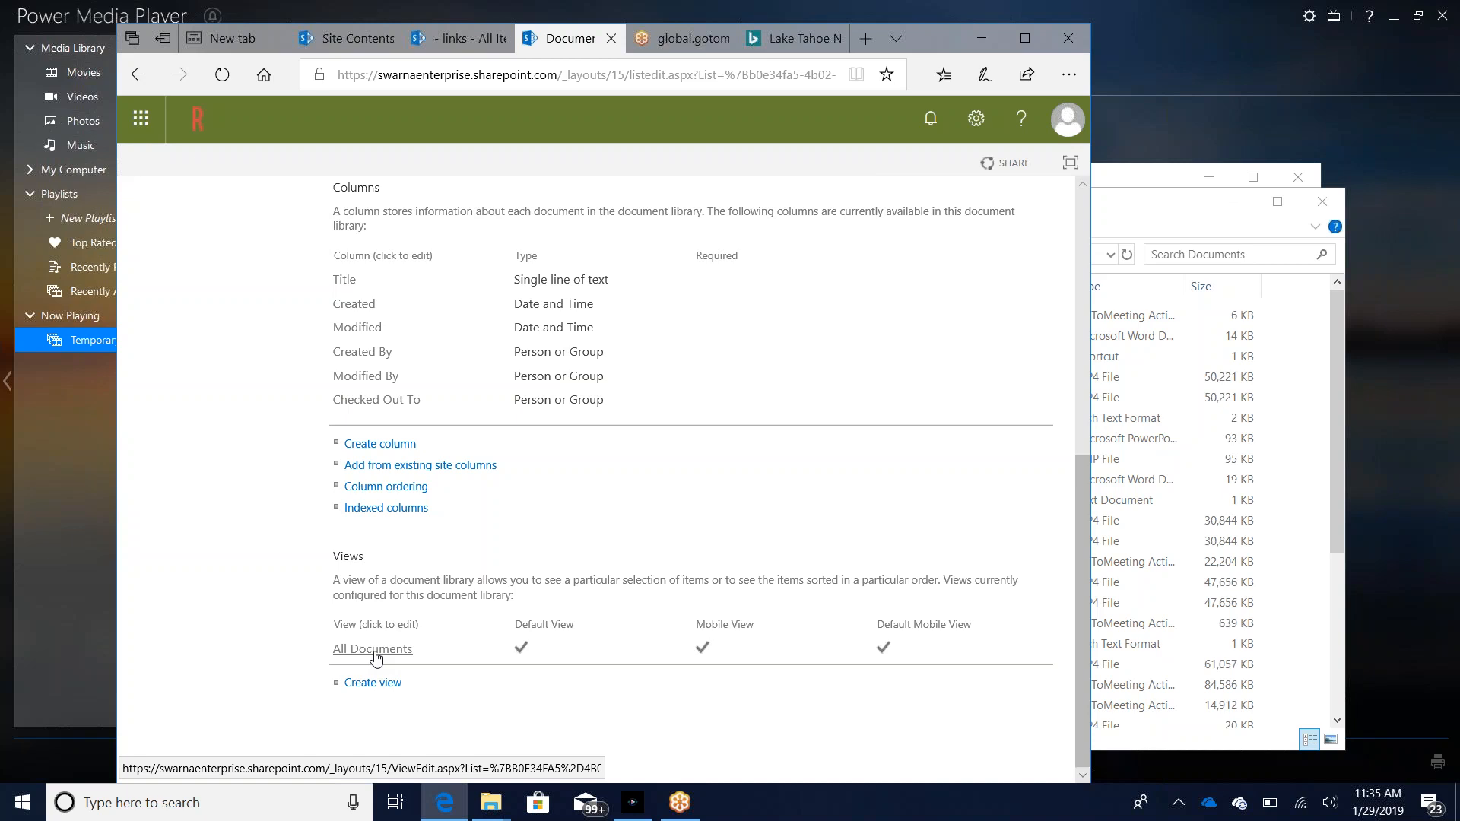
Step: Open the All Documents view for editing and examine its display columns and the choices for the first sort column
left_click(375, 651)
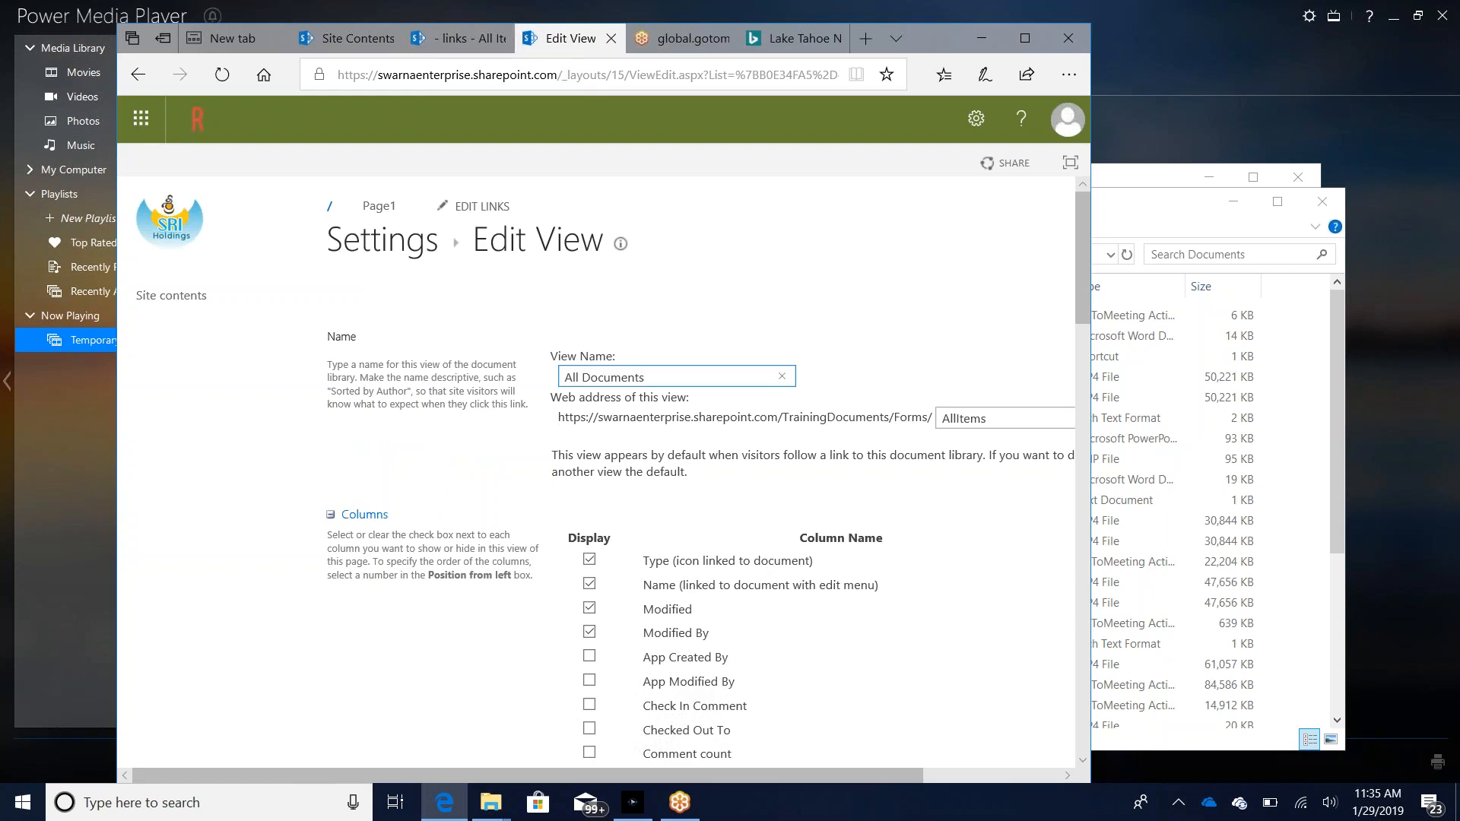
scroll(505, 639, "down", 3)
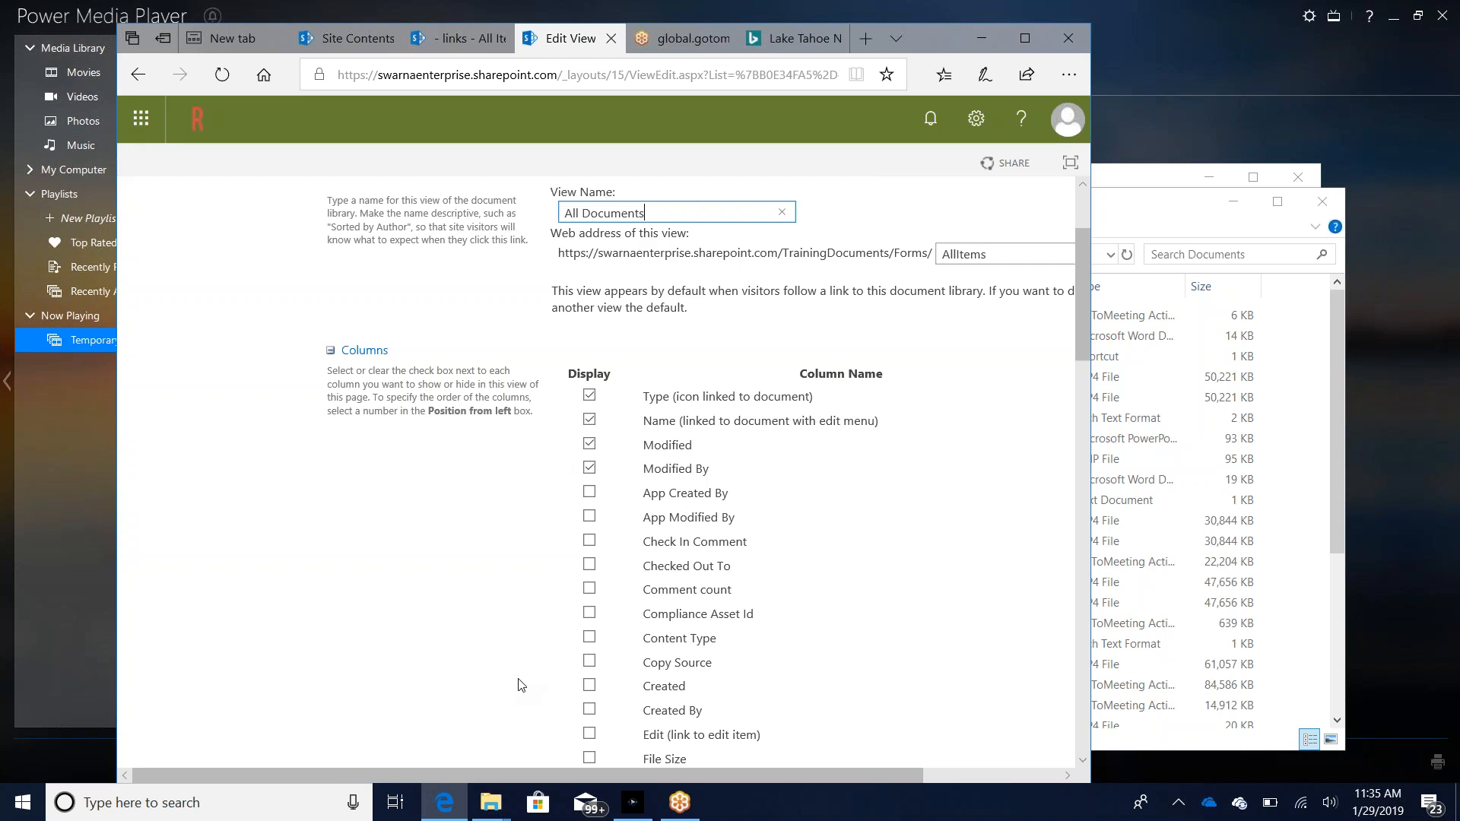
scroll(518, 684, "down", 12)
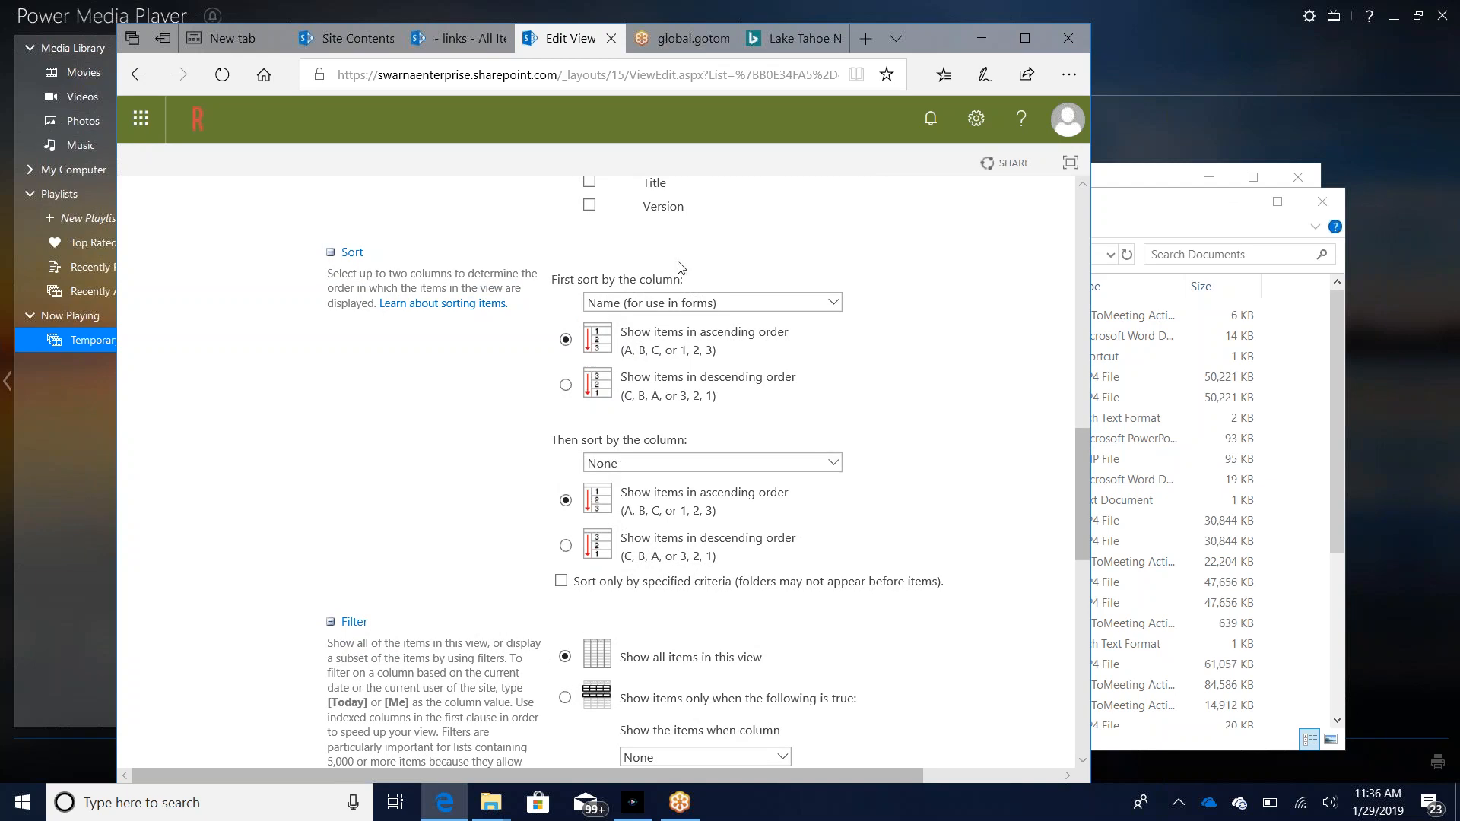
left_click(672, 306)
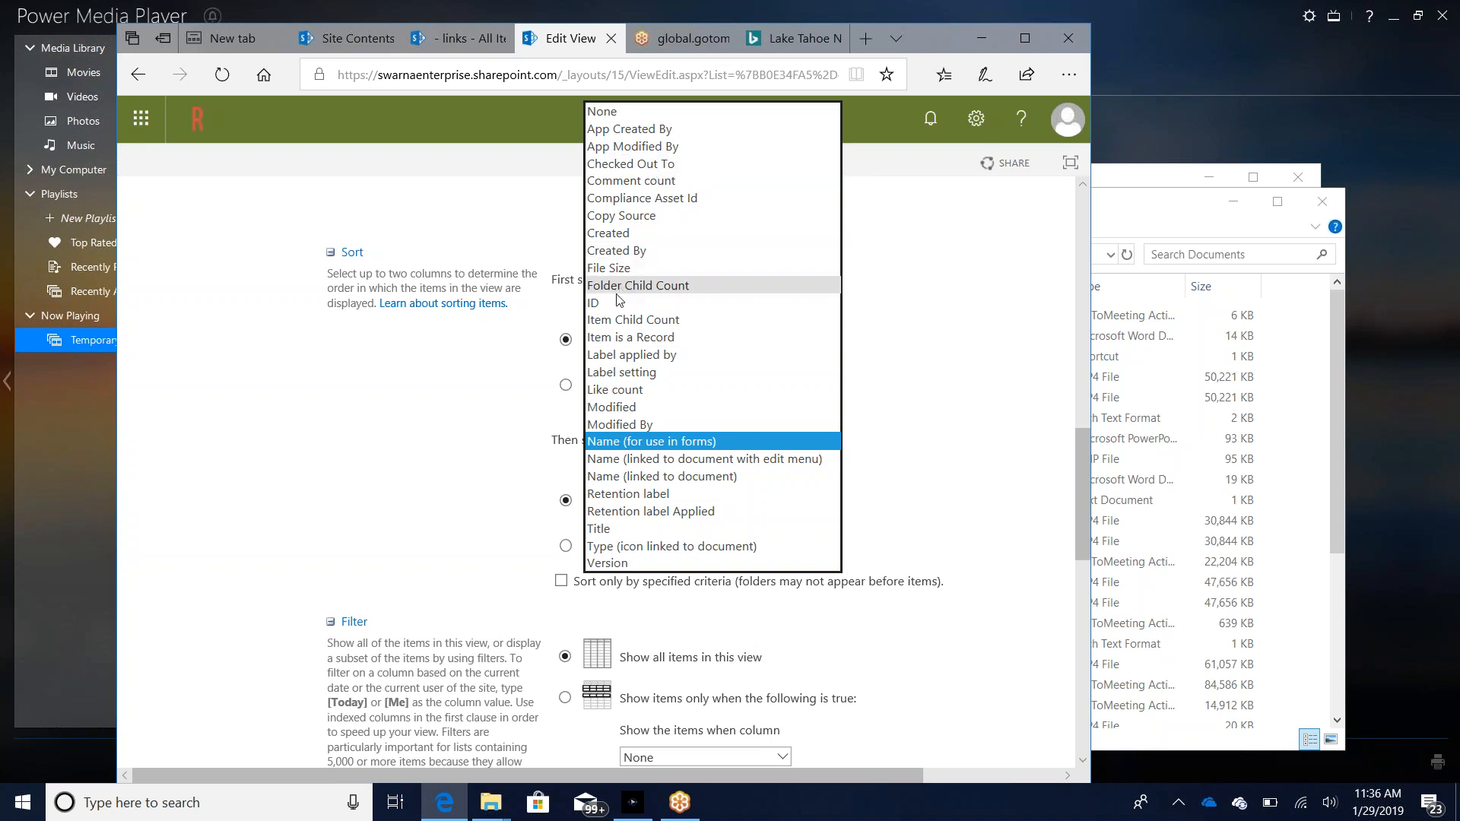
left_click(439, 439)
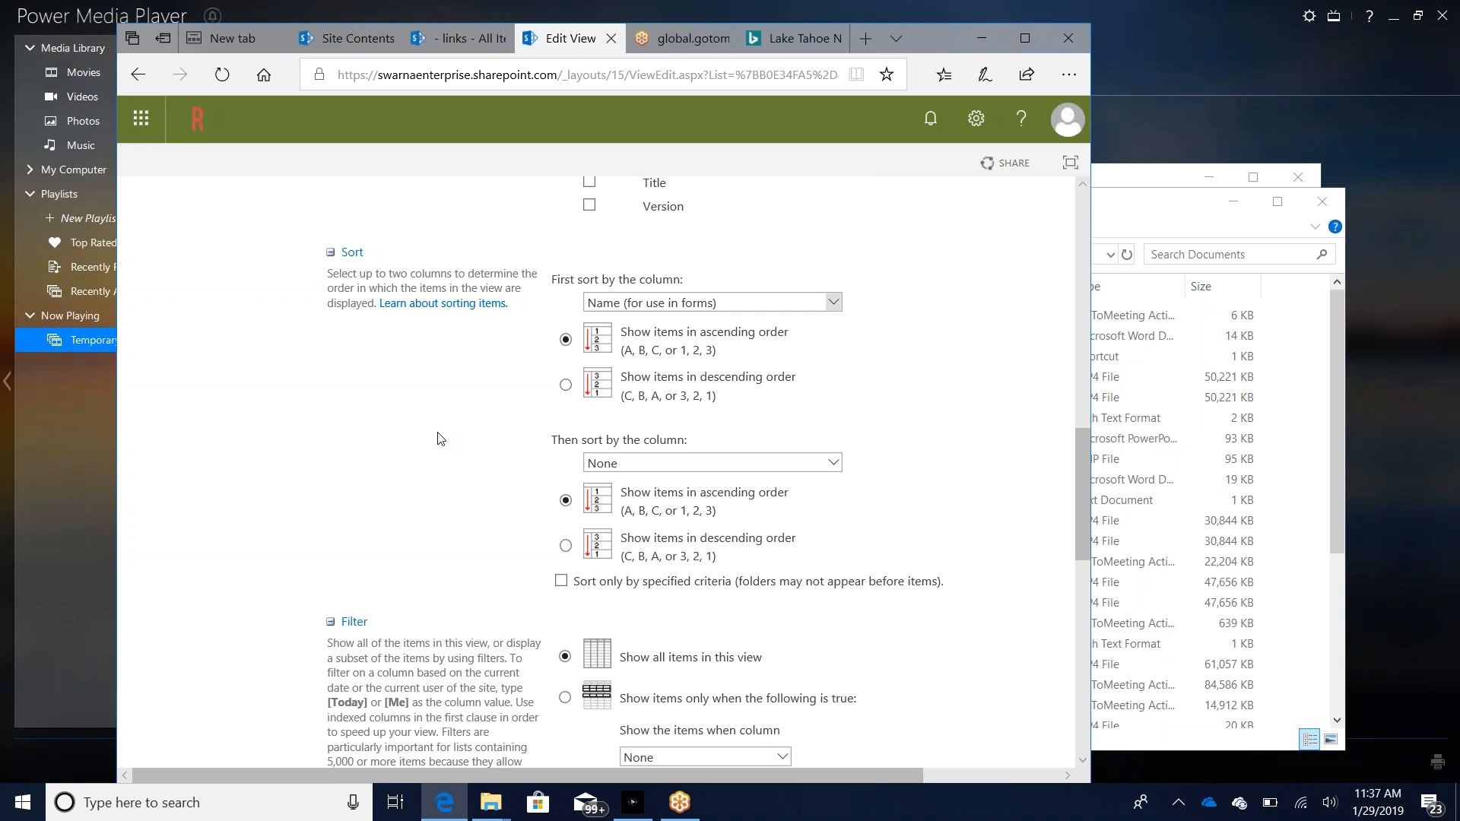
Step: Return to the TrainingDocuments library and look through its options for creating new items and uploading content
left_click(138, 75)
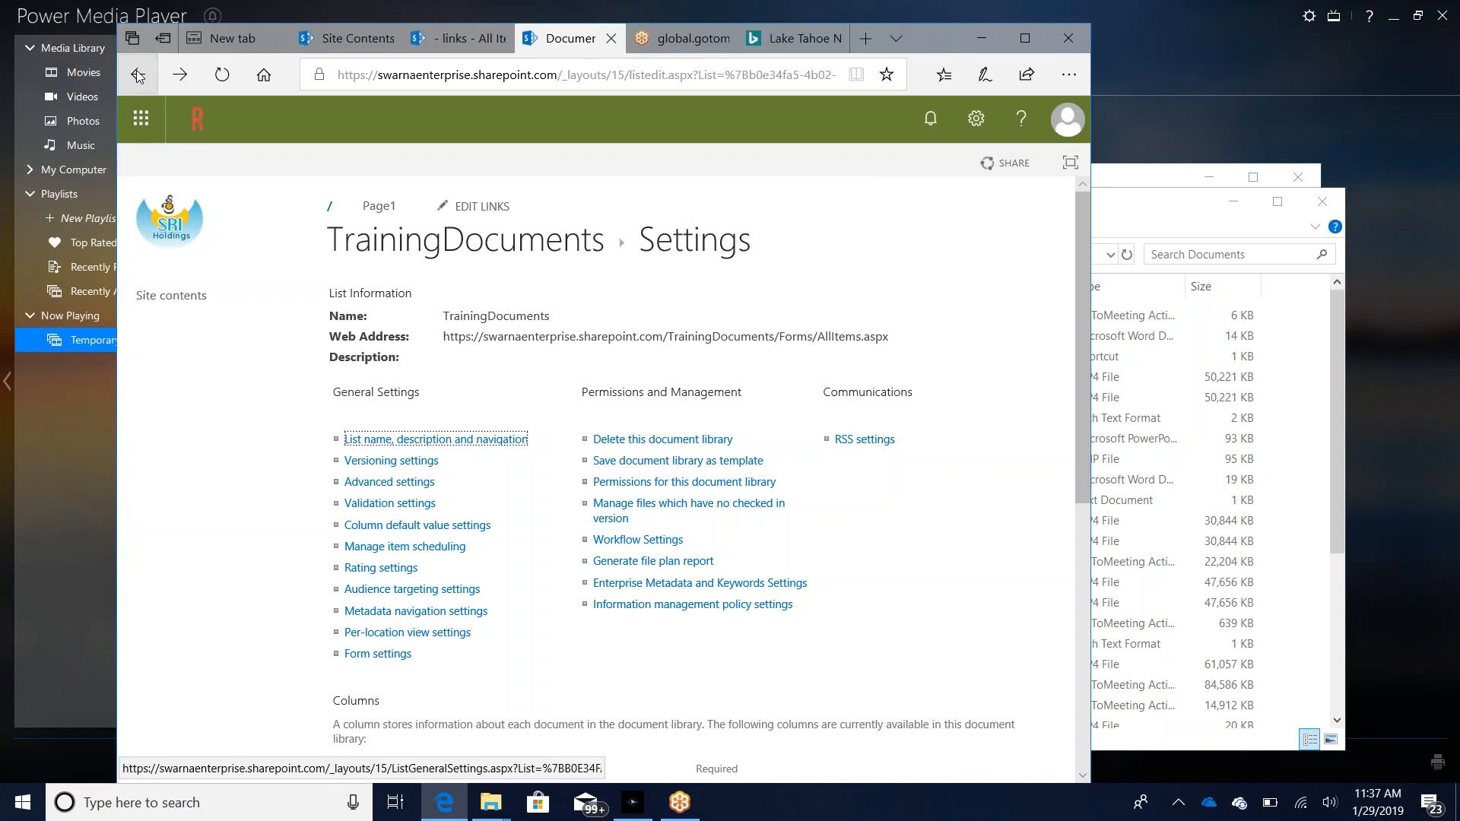
left_click(137, 74)
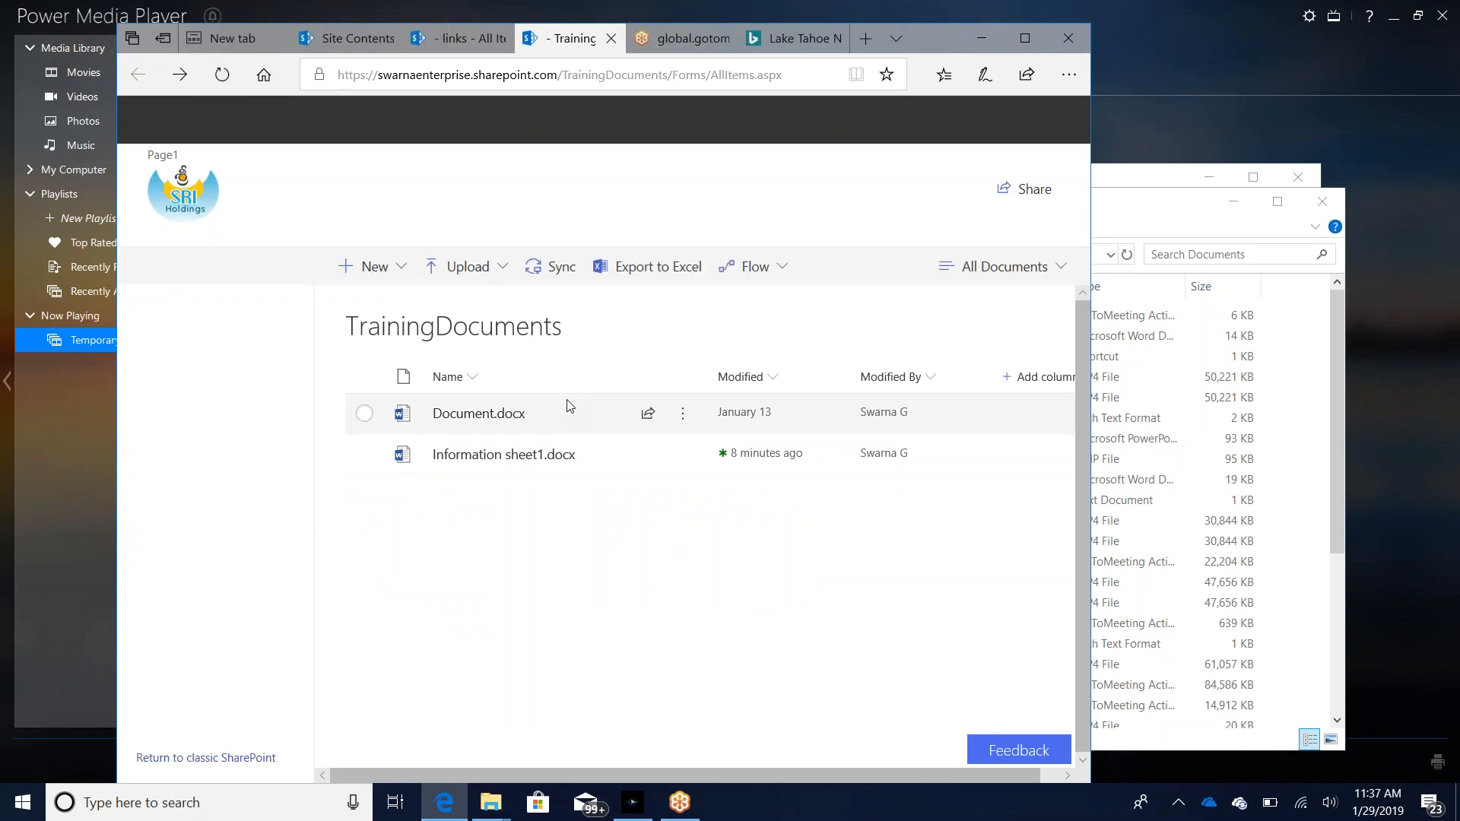
left_click(398, 277)
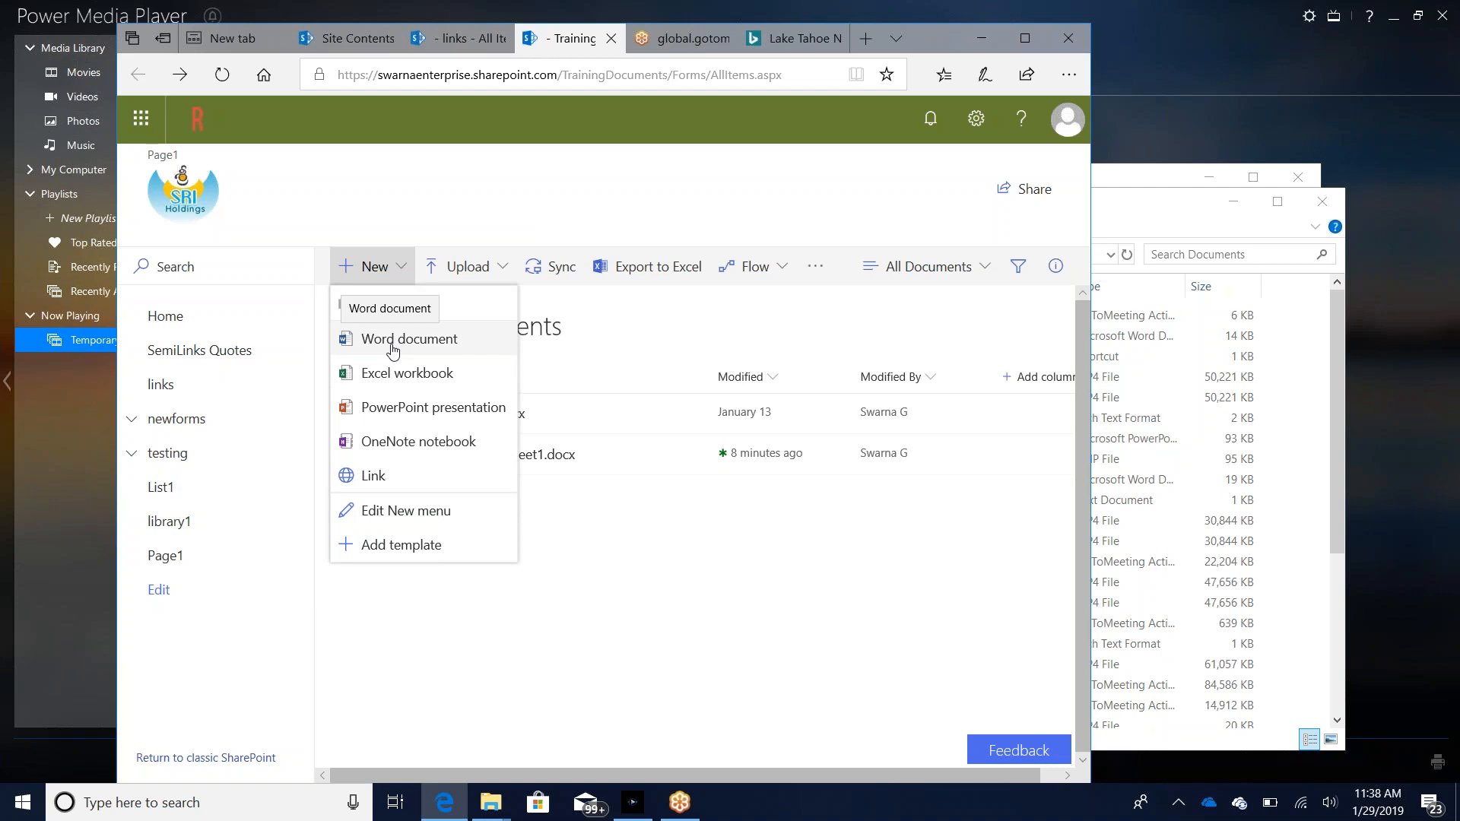
left_click(504, 279)
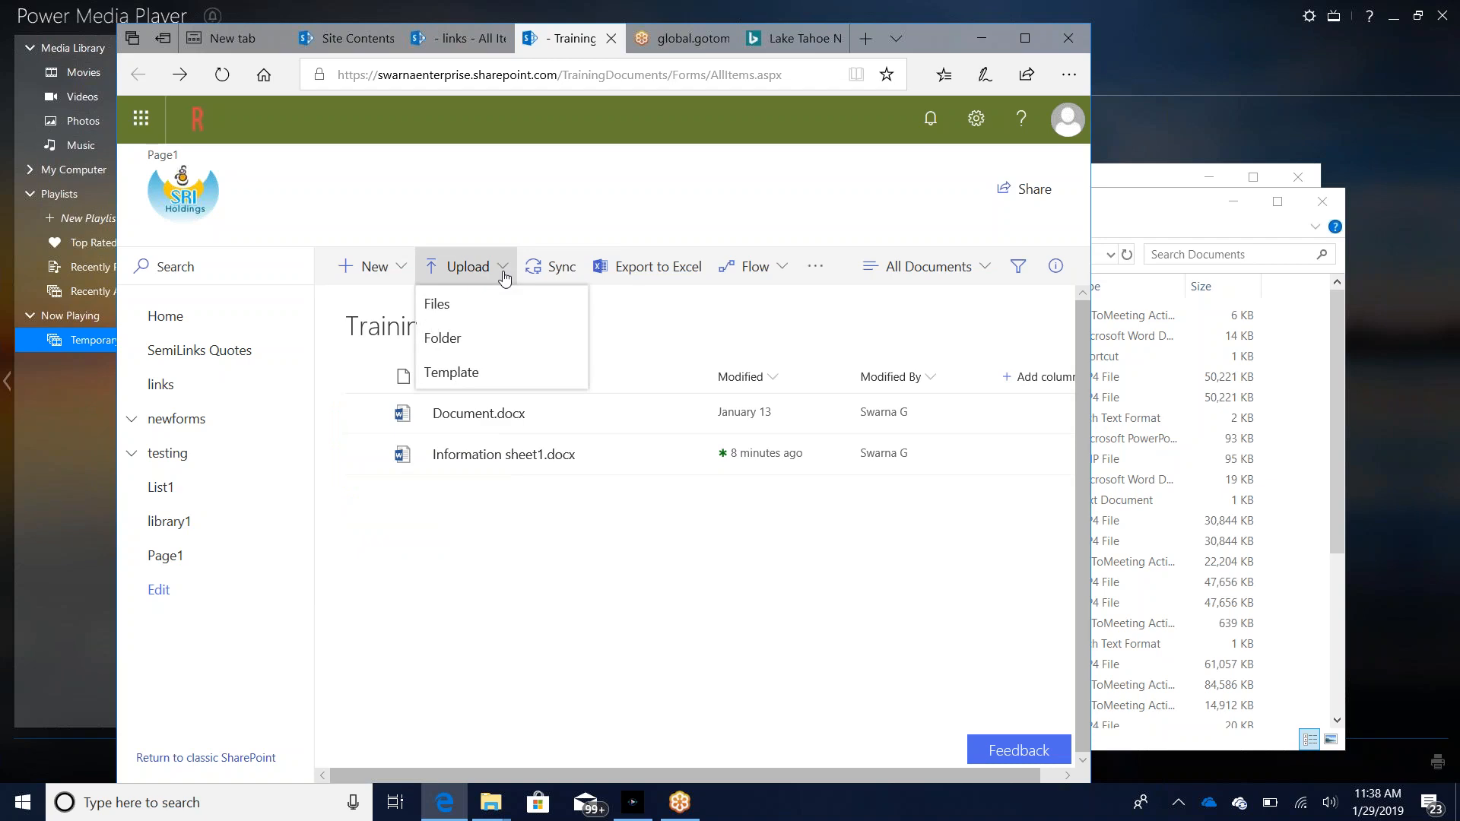
left_click(523, 556)
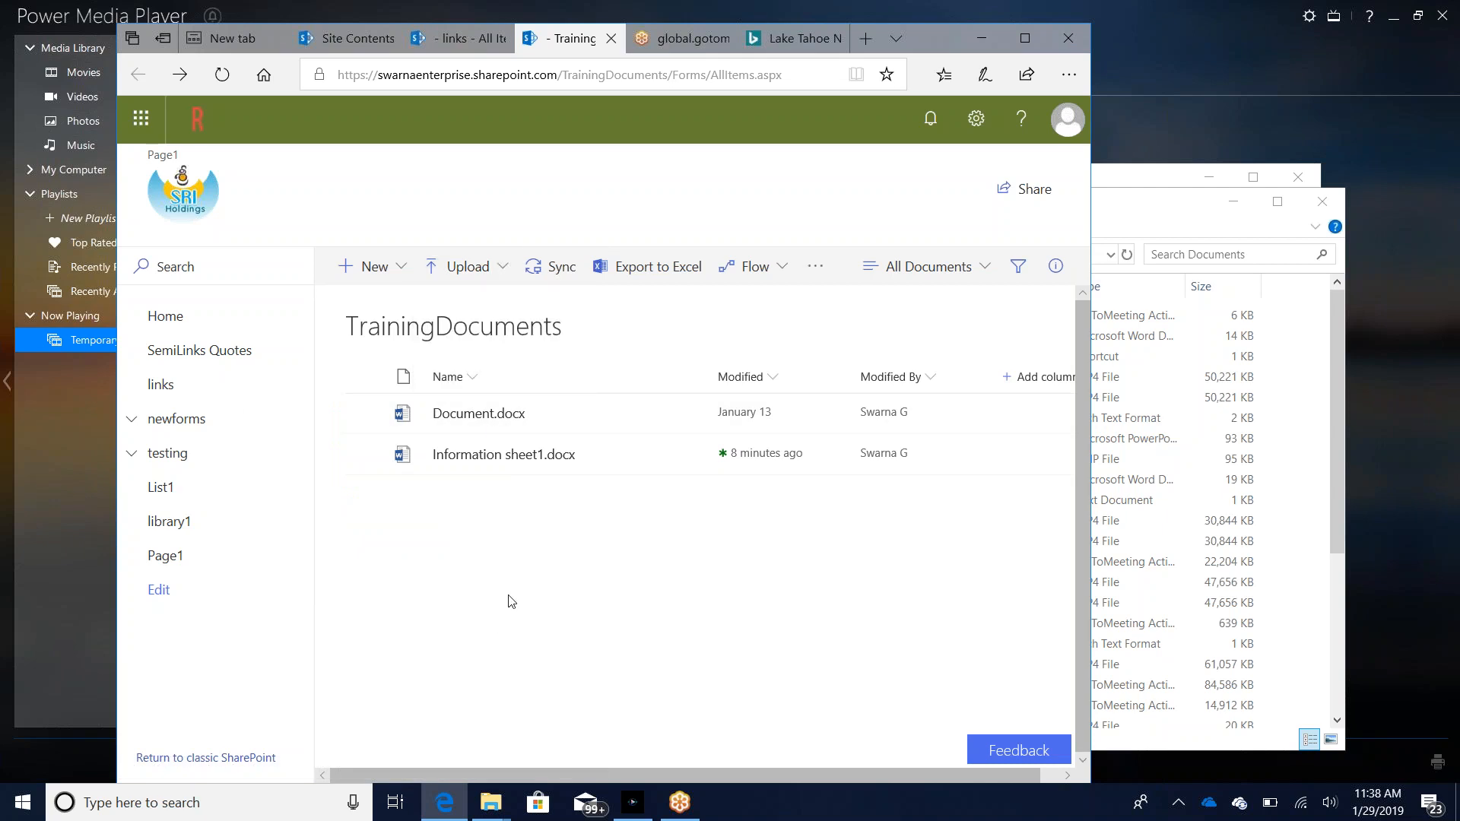
Step: Switch to File Explorer and upload Information sheet5 from the local Documents folder into the TrainingDocuments library
mouse_move(495, 808)
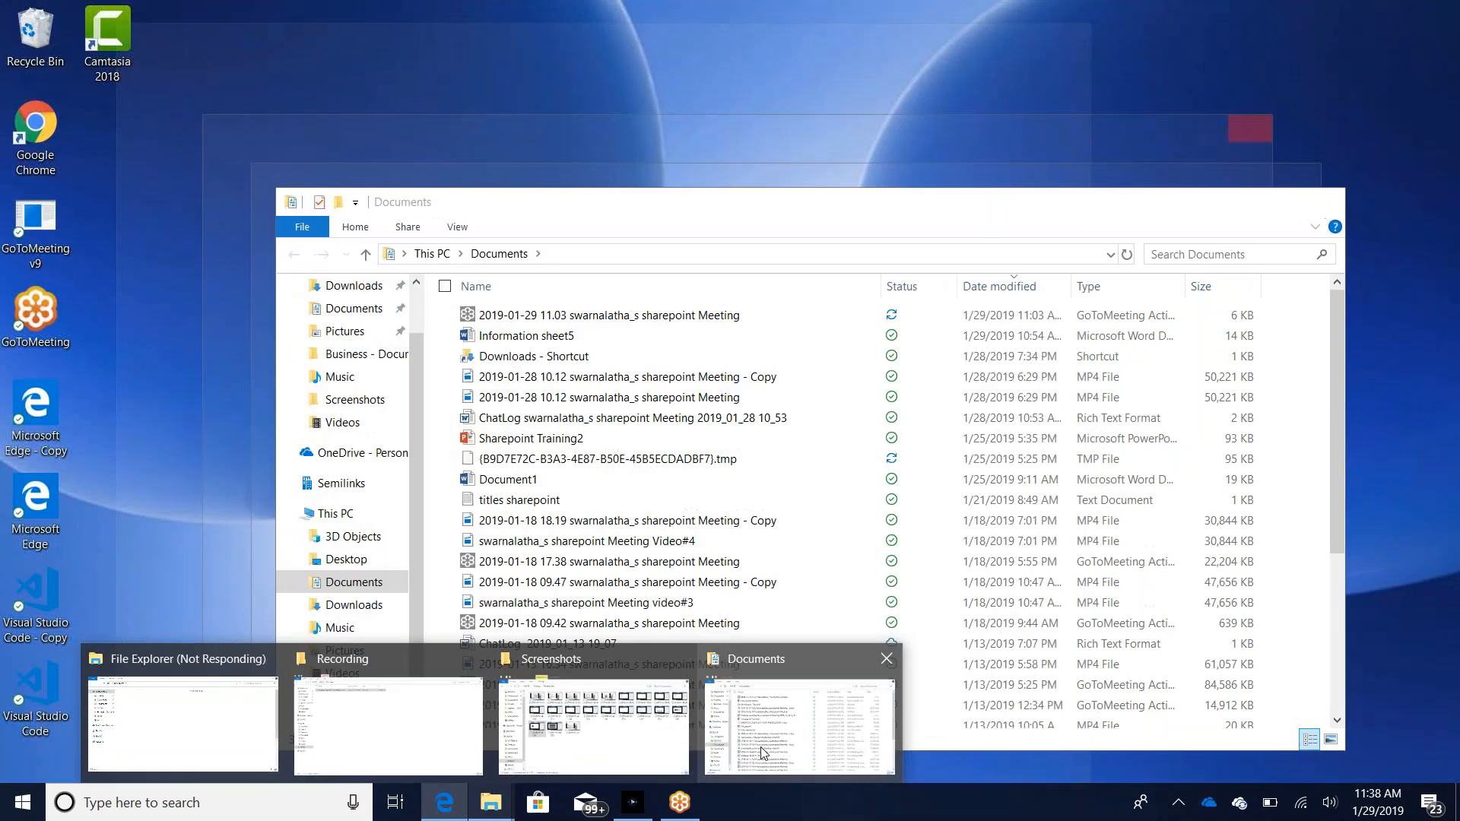
left_click(763, 753)
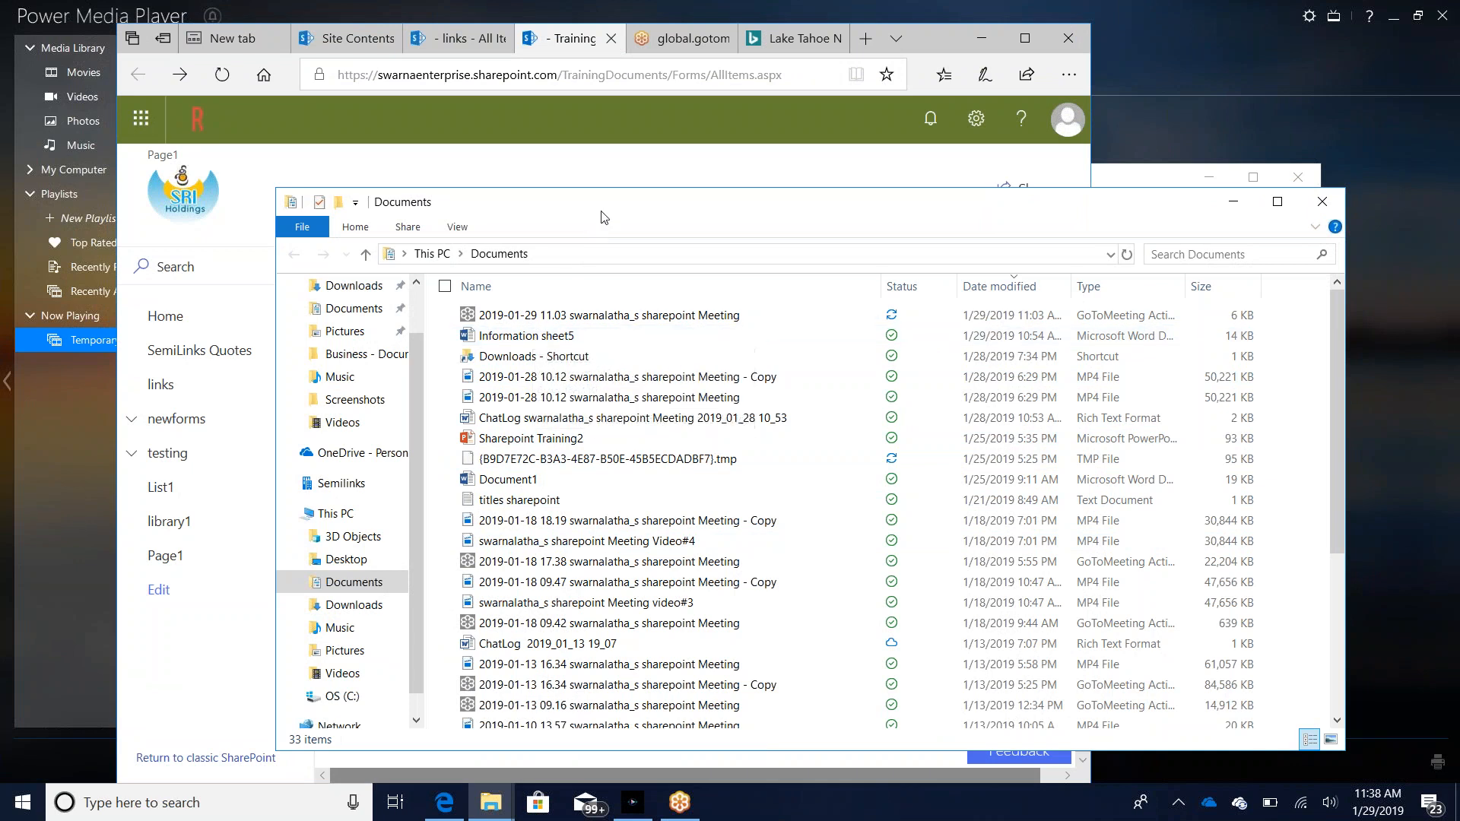
left_click_drag(726, 207, 1046, 221)
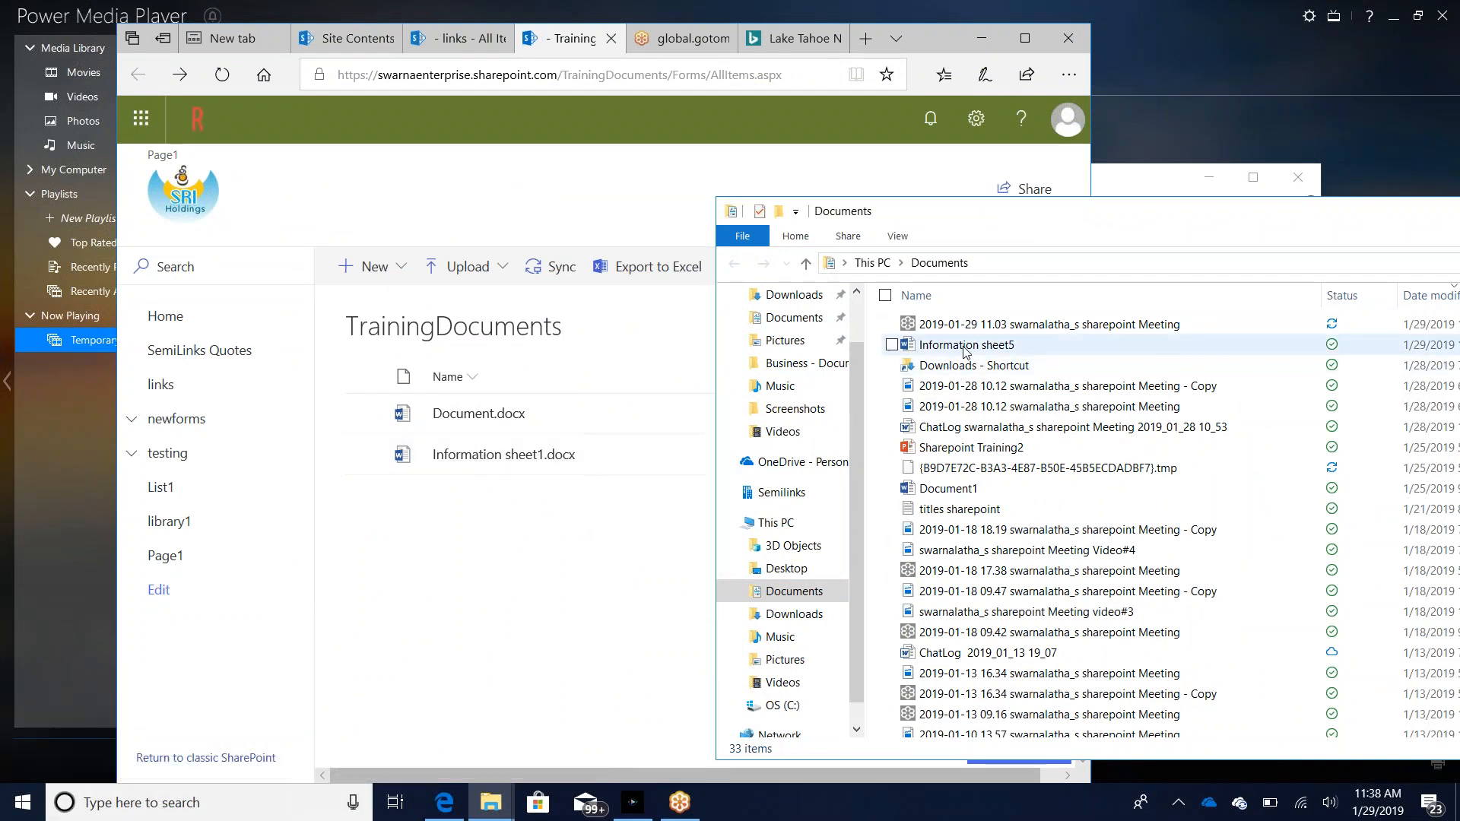
mouse_move(966, 348)
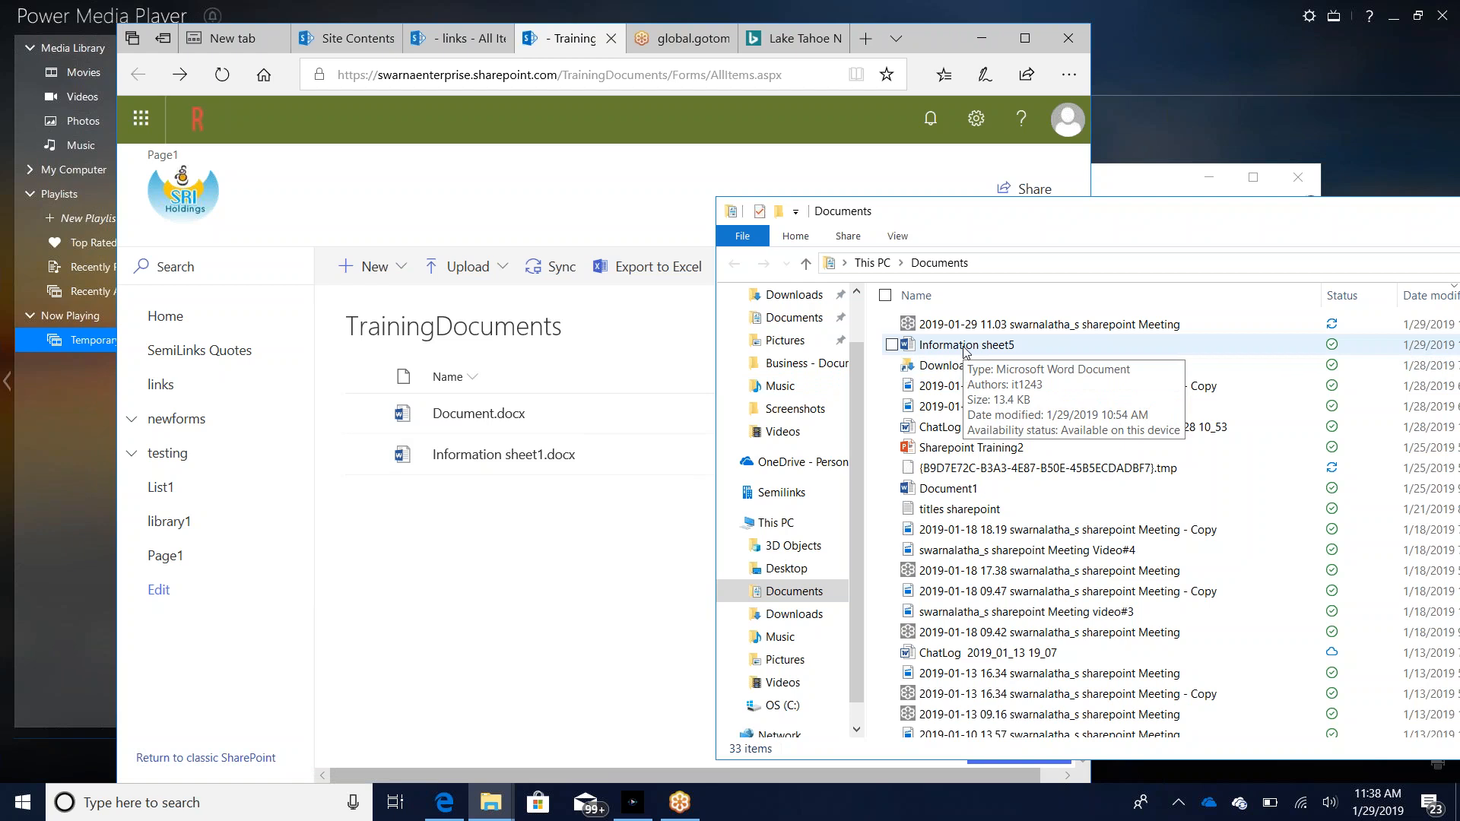
left_click_drag(966, 349, 468, 461)
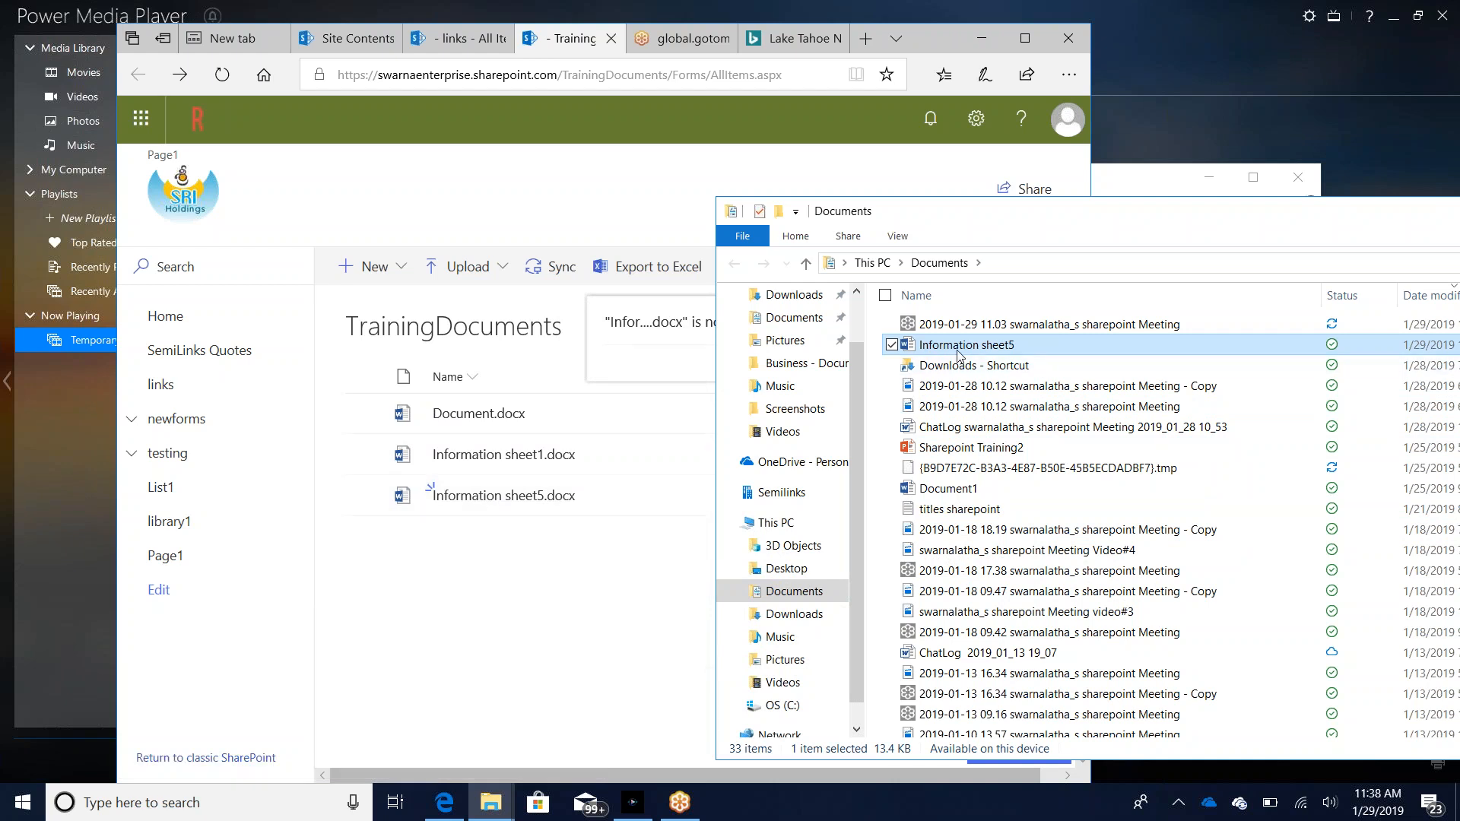
Step: Extend the file selection in the Documents folder from Information sheet5 through Sharepoint Training2, and minimize the File Explorer window
key("shift+Down")
key("shift+Down")
key("shift+Down")
key("shift+Down")
key("shift+Down")
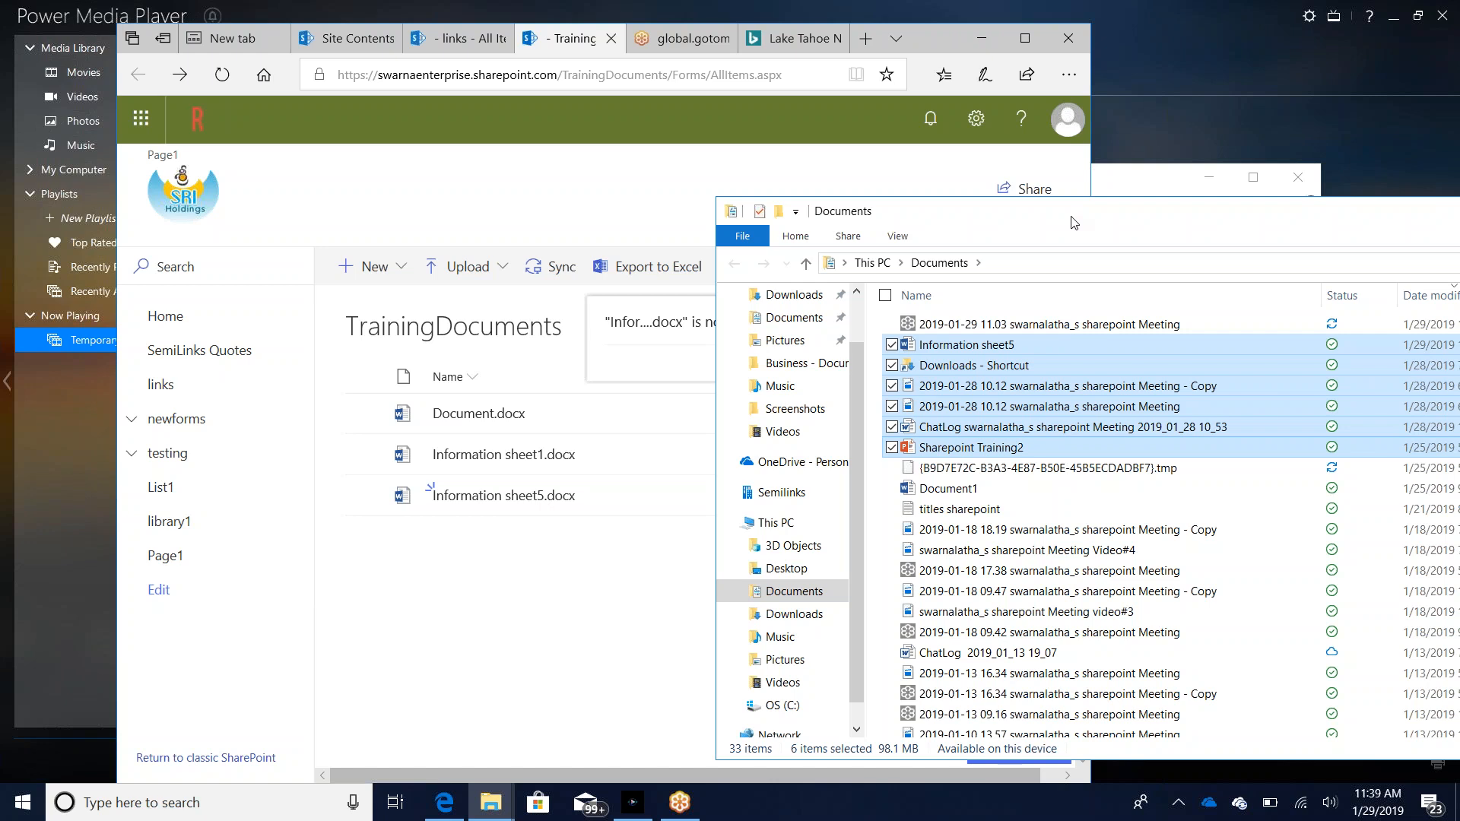
left_click_drag(1073, 223, 387, 226)
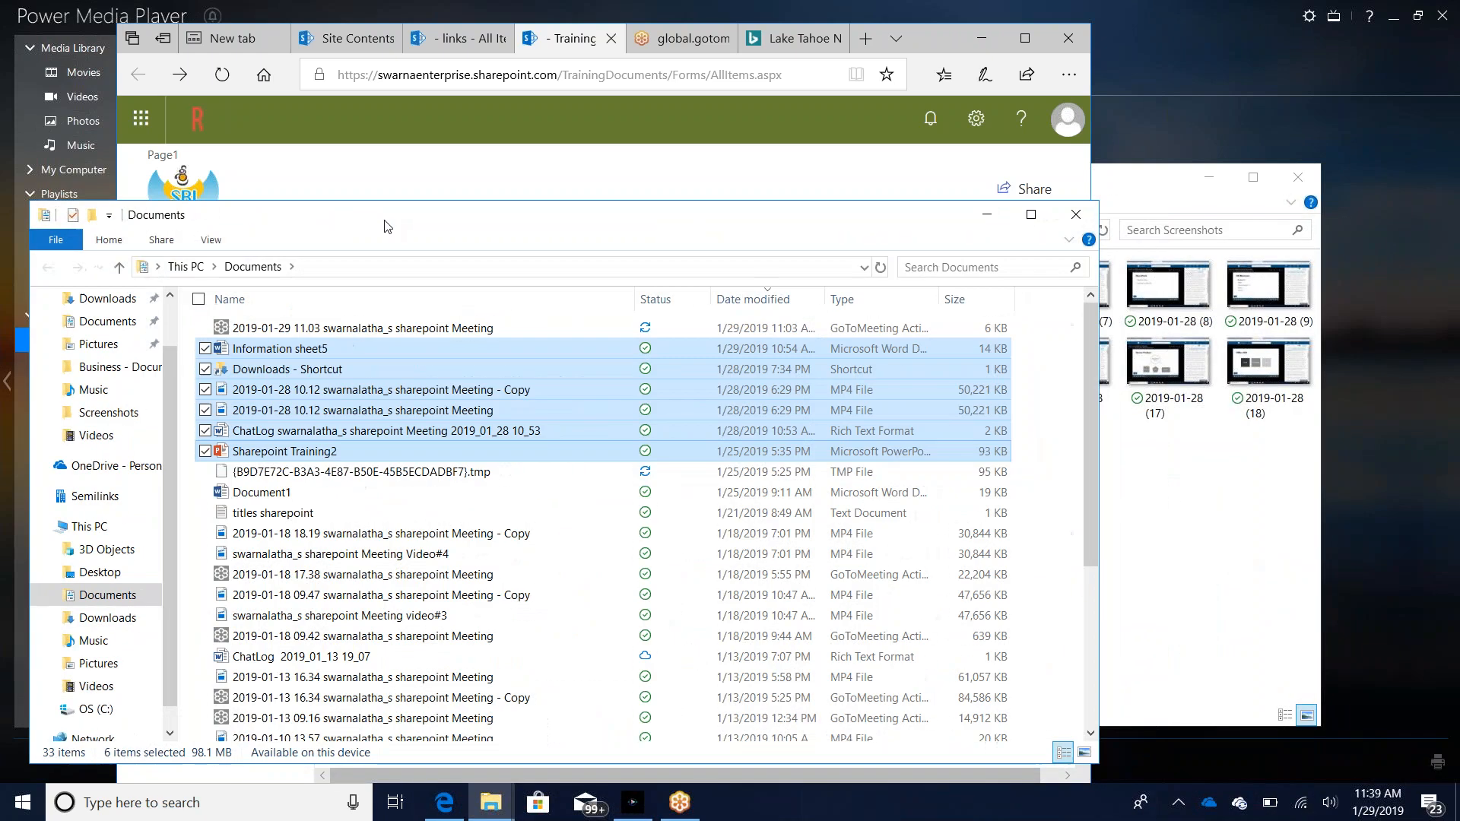
left_click(986, 216)
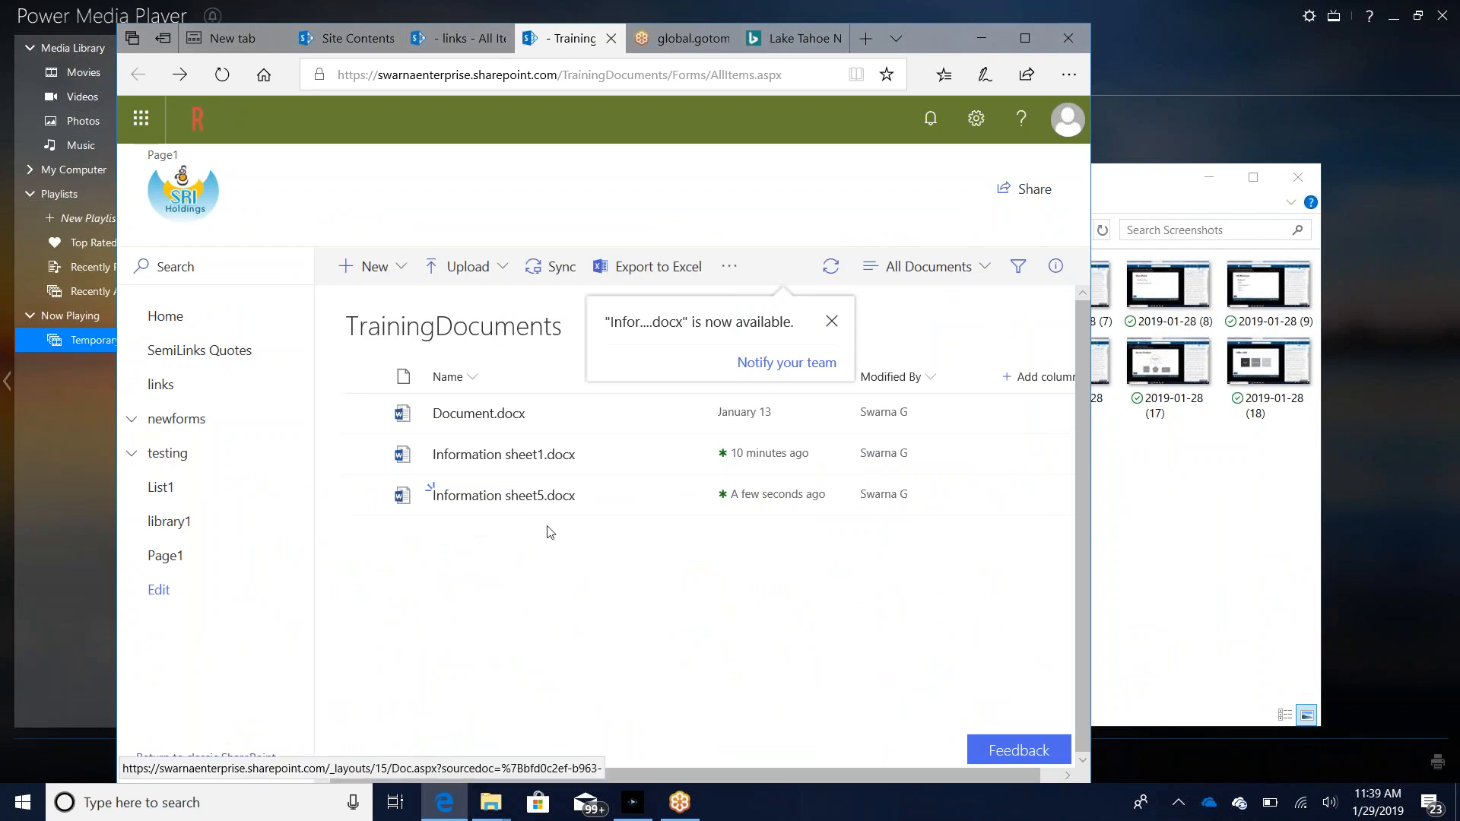